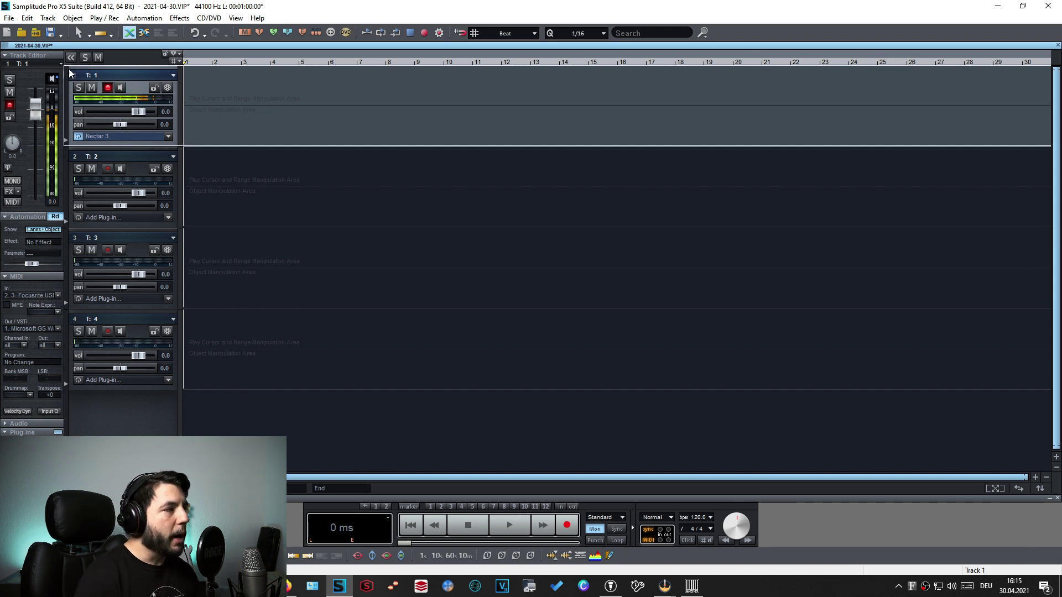
# Load the EZdrummer VST instrument from the Toontrack folder onto track 2.
pyautogui.click(168, 217)
pyautogui.click(243, 238)
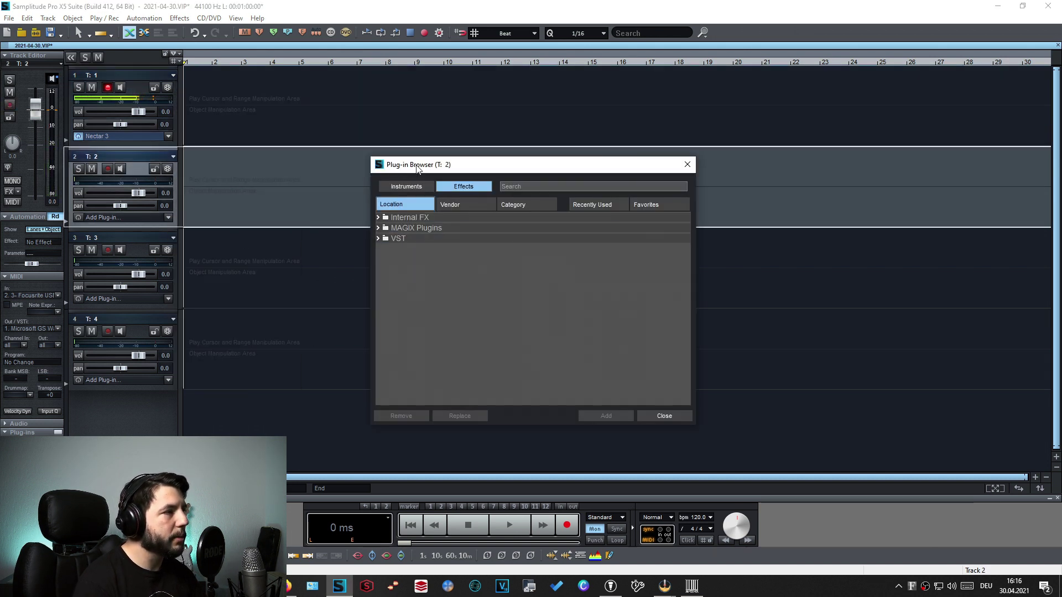
pyautogui.click(406, 187)
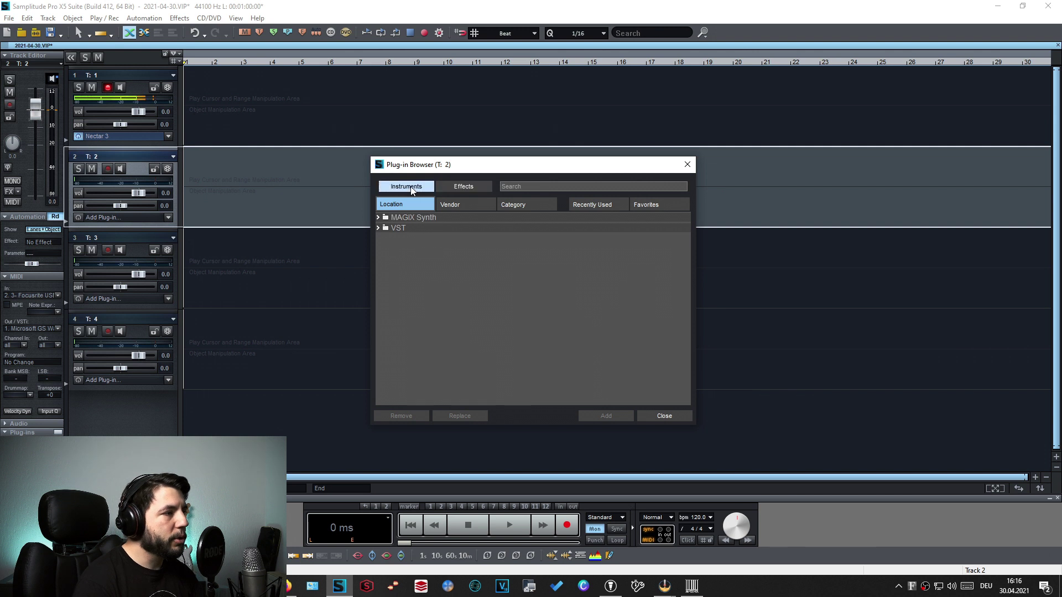
pyautogui.doubleClick(389, 229)
pyautogui.doubleClick(415, 249)
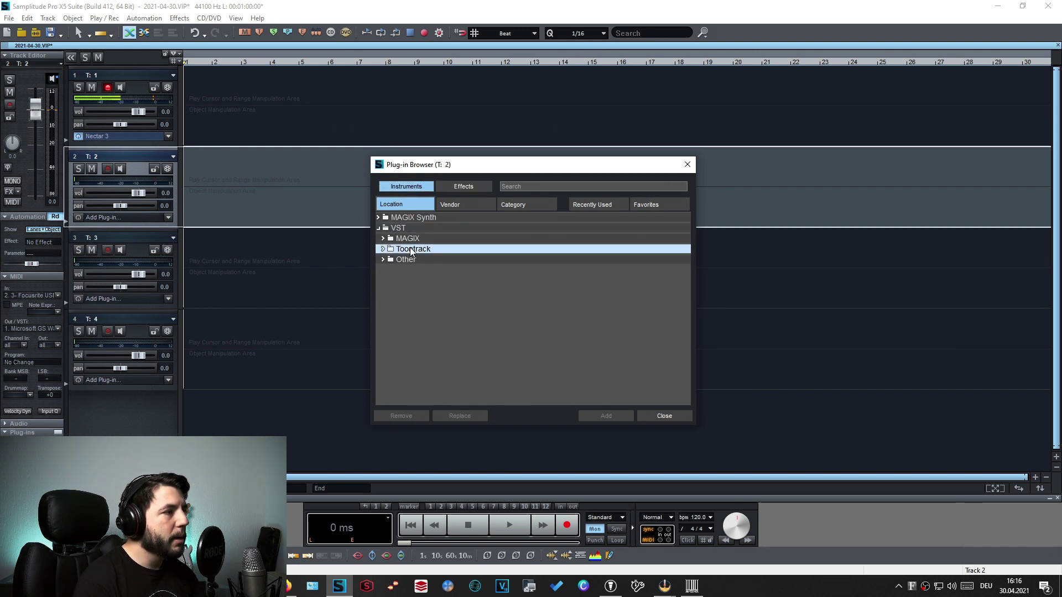
pyautogui.click(429, 259)
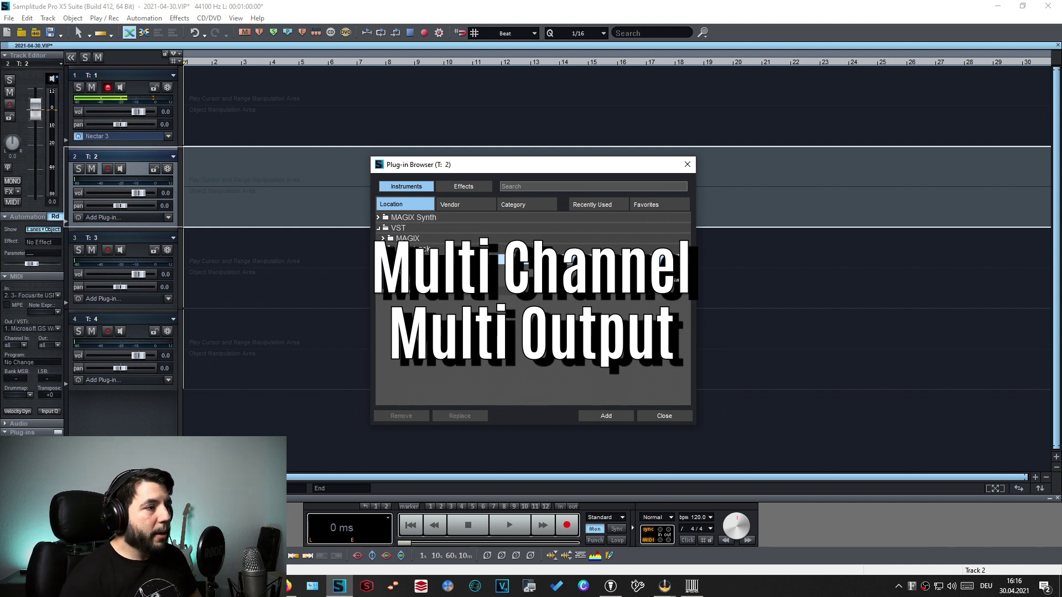
pyautogui.doubleClick(469, 259)
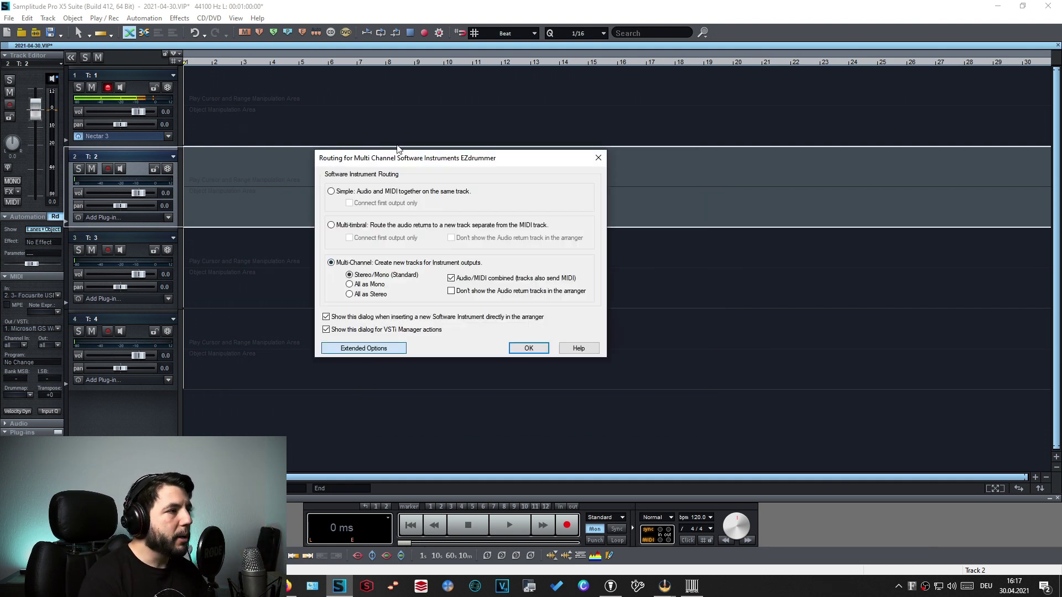
# Set EZdrummer's routing to Multi-Channel with Stereo/Mono (Standard) outputs and combined Audio/MIDI, keeping the audio return tracks shown in the arranger.
pyautogui.moveTo(407, 162); pyautogui.dragTo(509, 189)
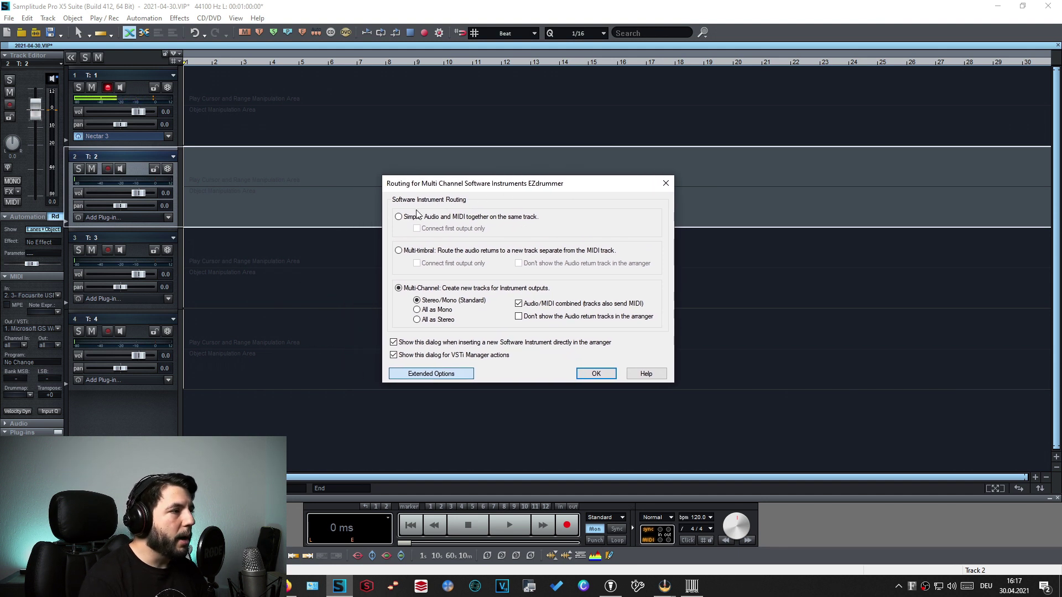
pyautogui.click(398, 217)
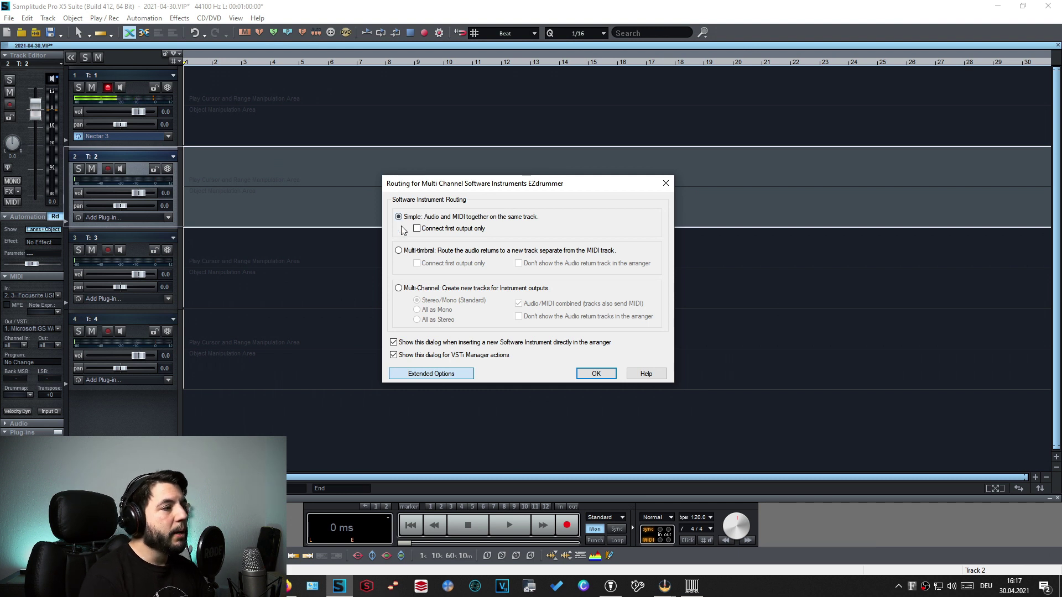
pyautogui.click(399, 289)
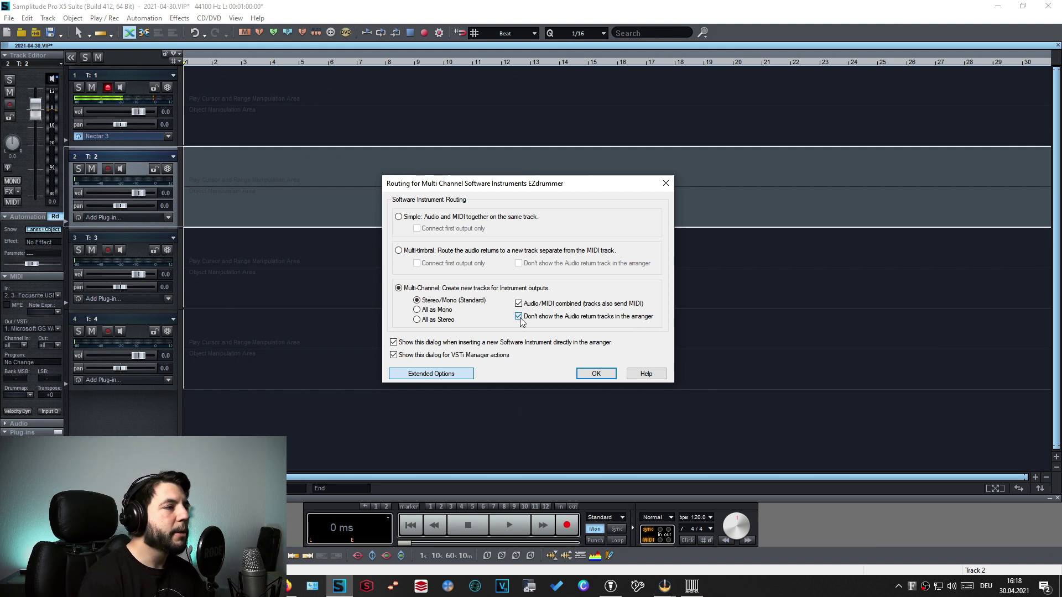
pyautogui.click(518, 317)
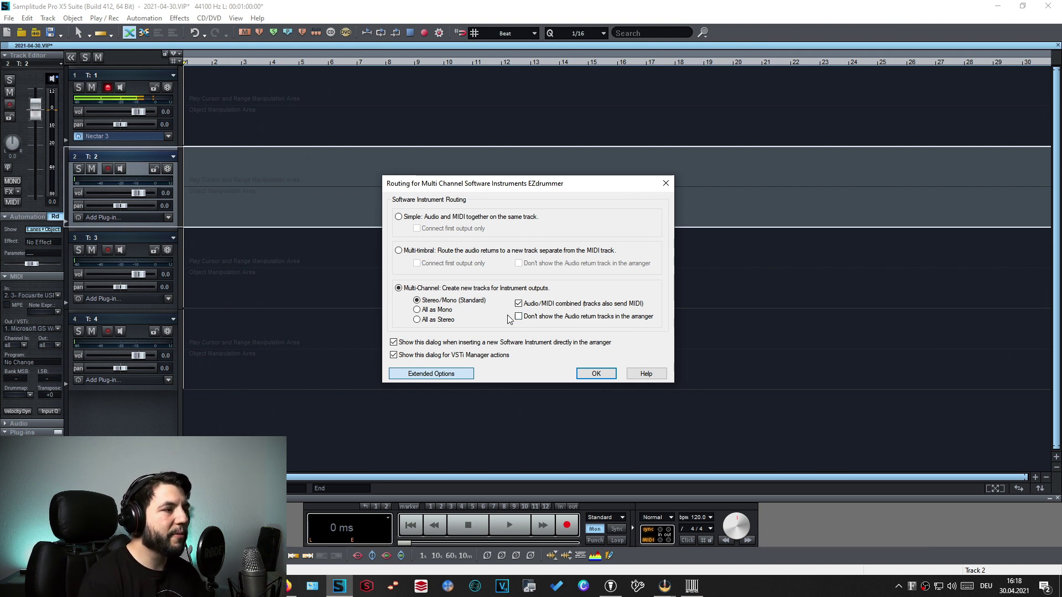
pyautogui.click(596, 374)
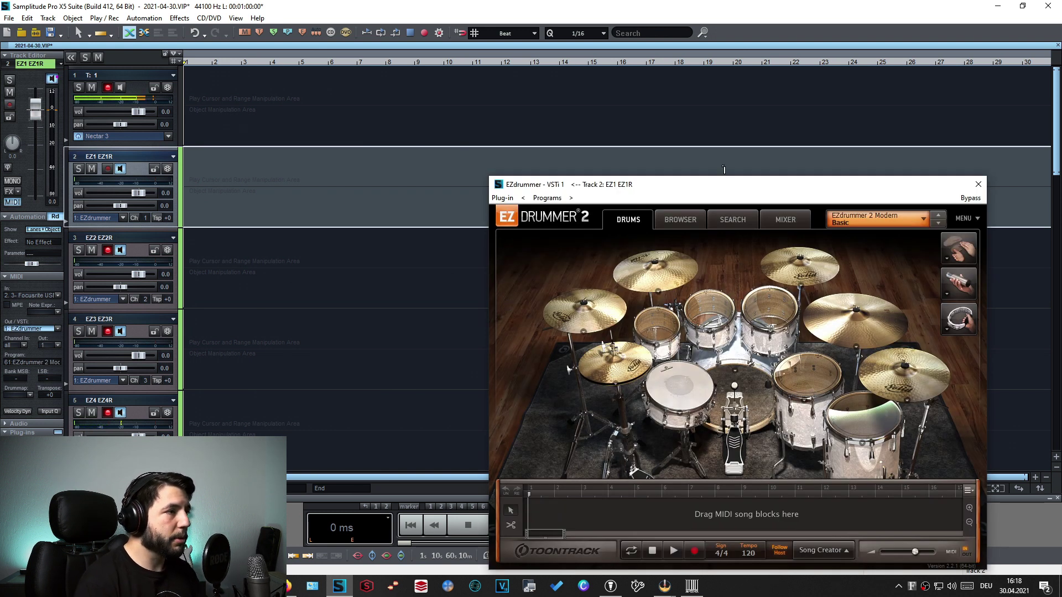
# Open the project mixer, widen it to show all the EZdrummer tracks, and arrange it beside the EZdrummer window.
pyautogui.moveTo(709, 184); pyautogui.dragTo(562, 77)
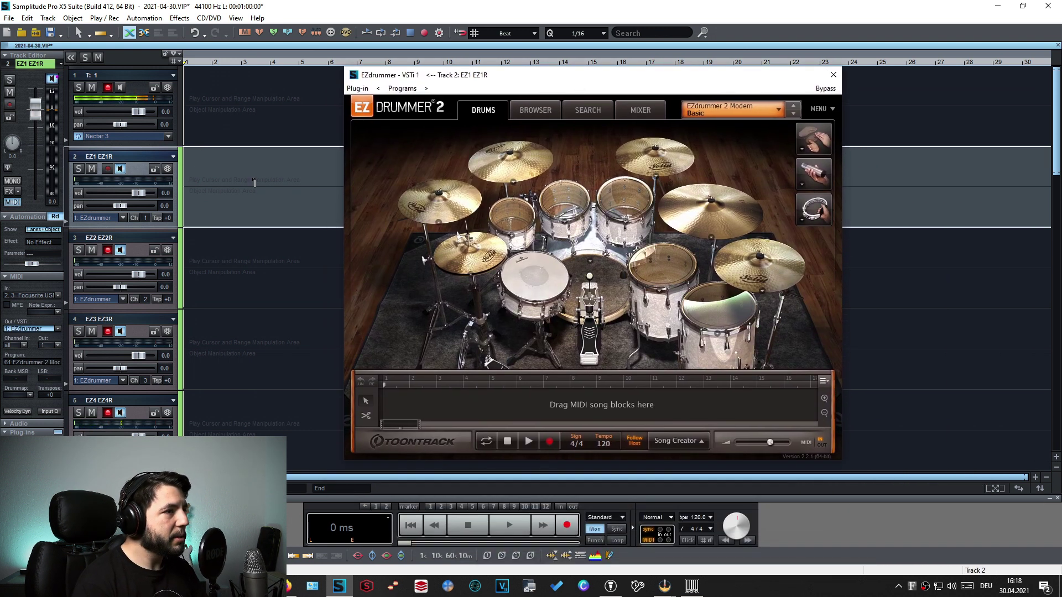
pyautogui.moveTo(1056, 129); pyautogui.dragTo(1002, 150)
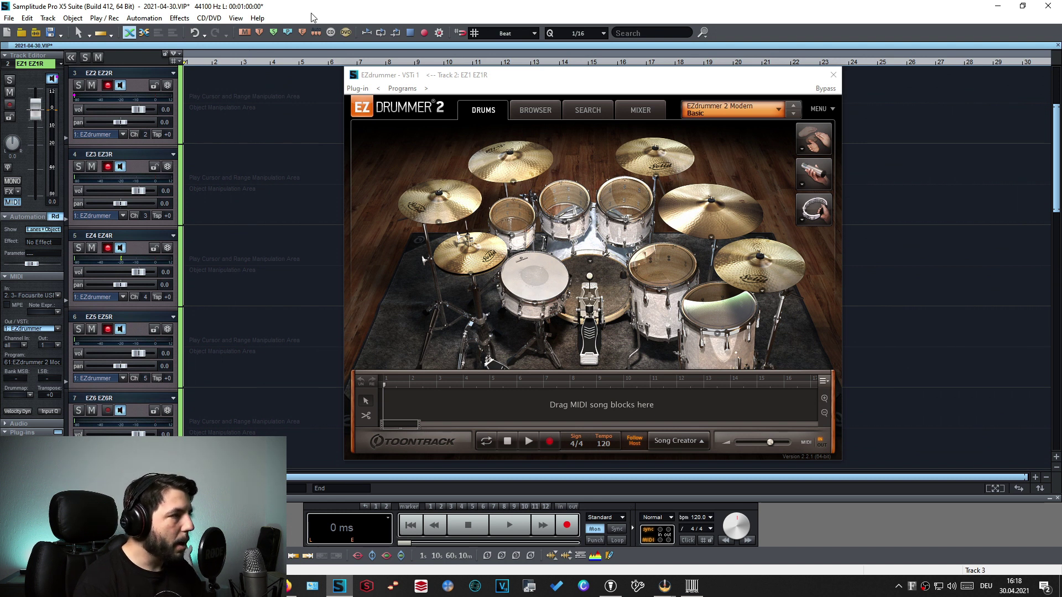
pyautogui.press('m')
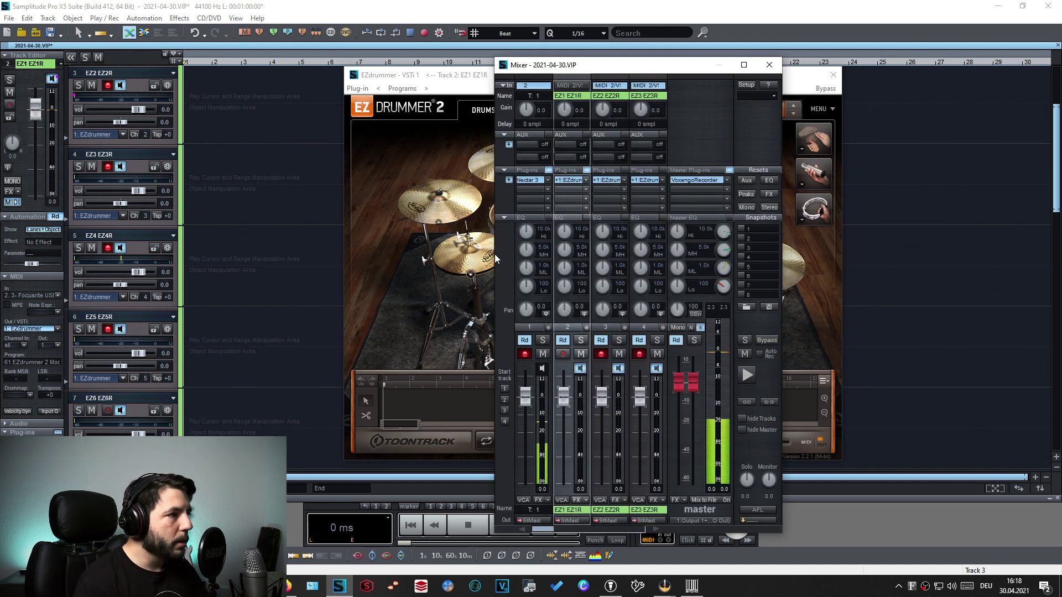
pyautogui.moveTo(489, 253); pyautogui.dragTo(42, 238)
pyautogui.moveTo(787, 259); pyautogui.dragTo(976, 265)
pyautogui.moveTo(483, 75); pyautogui.dragTo(580, 64)
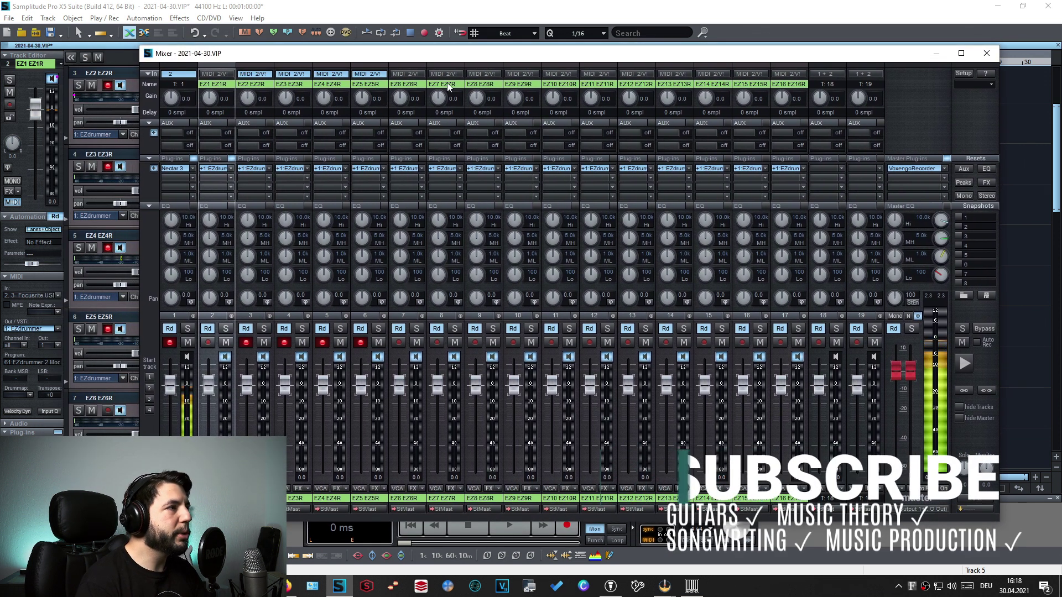
pyautogui.moveTo(411, 56); pyautogui.dragTo(264, 21)
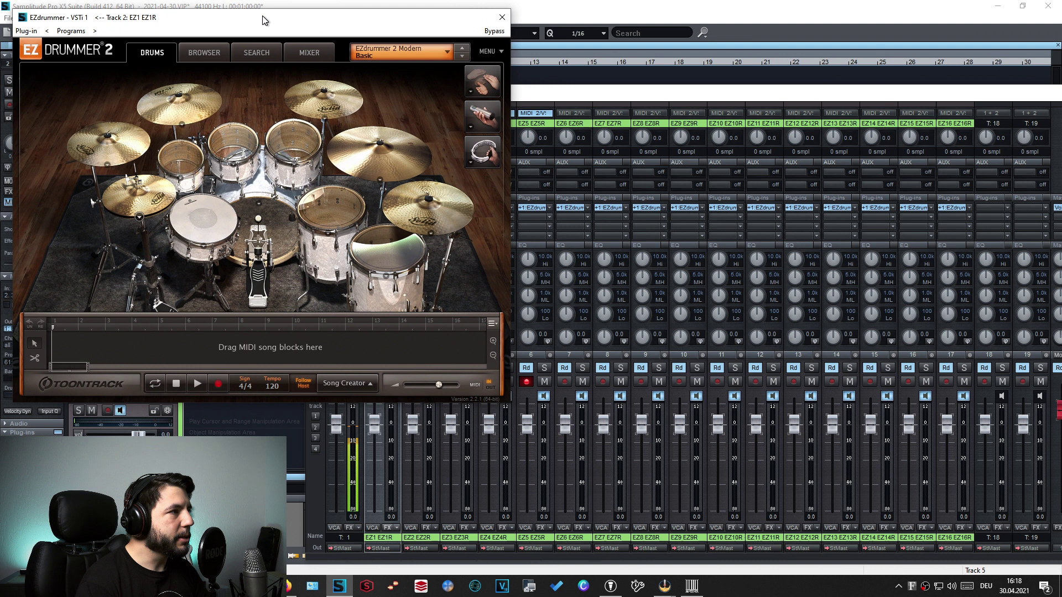
pyautogui.press('m')
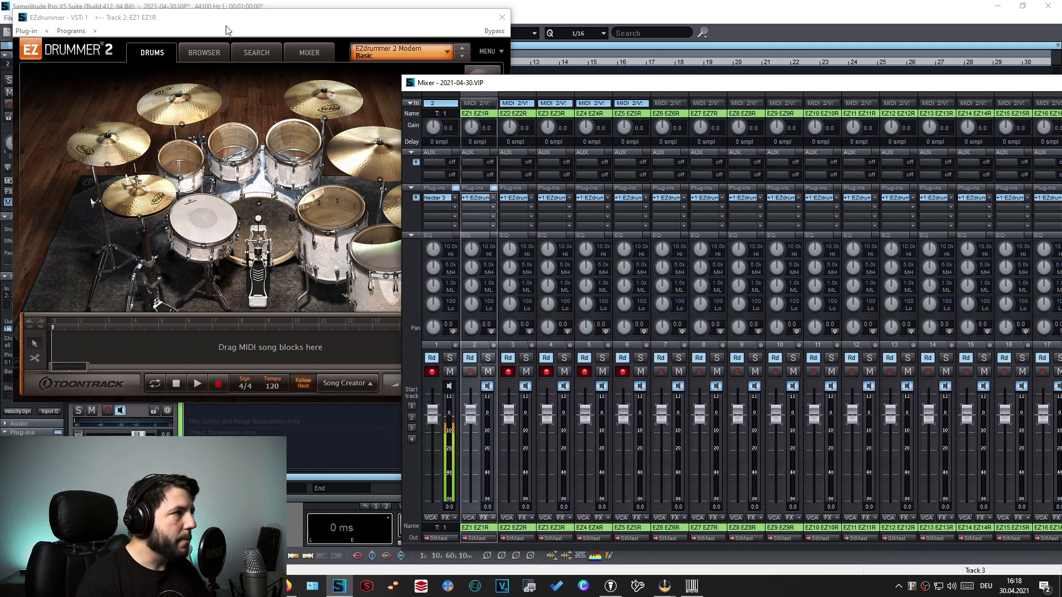
# Preview Variation 02 of the "Be You 117 BPM" Verse groove from Arena Rock's Midtempo Straight 4/4 folder in EZdrummer.
pyautogui.click(227, 30)
pyautogui.click(205, 52)
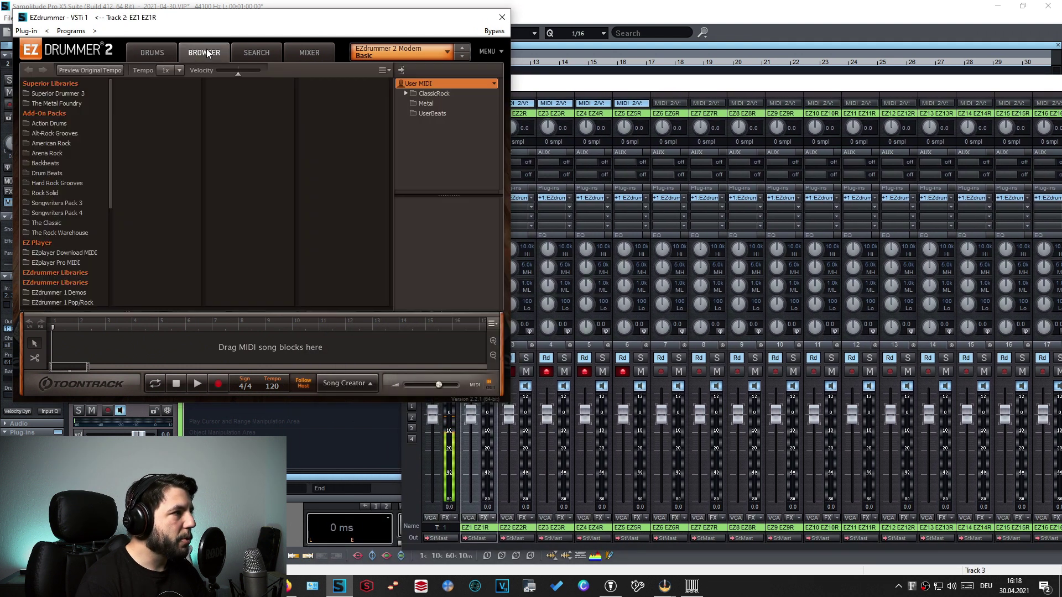
pyautogui.click(45, 153)
pyautogui.click(125, 124)
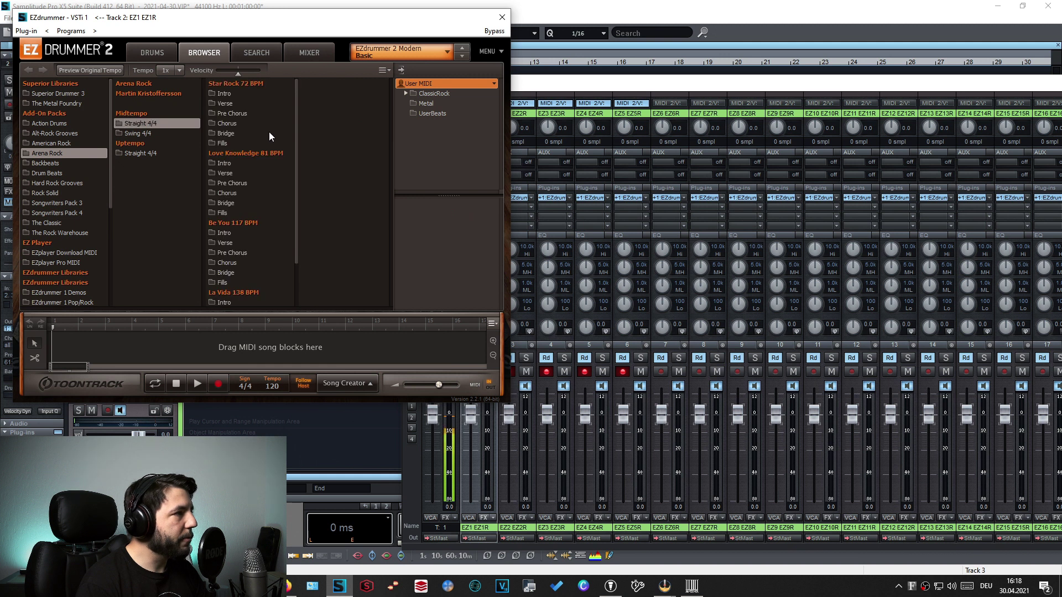
pyautogui.scroll(-2, 254, 176)
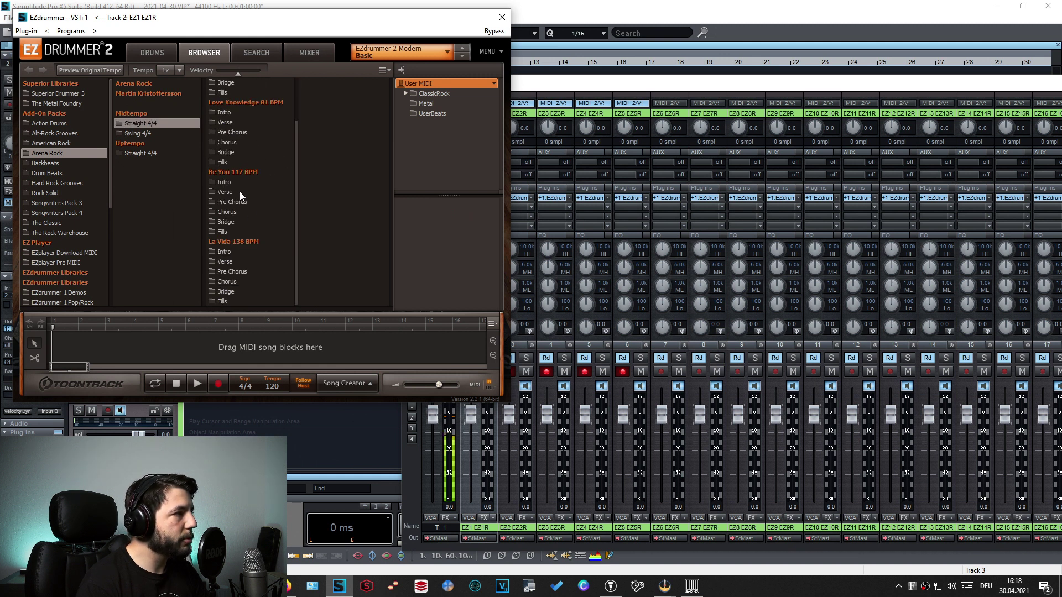
pyautogui.click(221, 193)
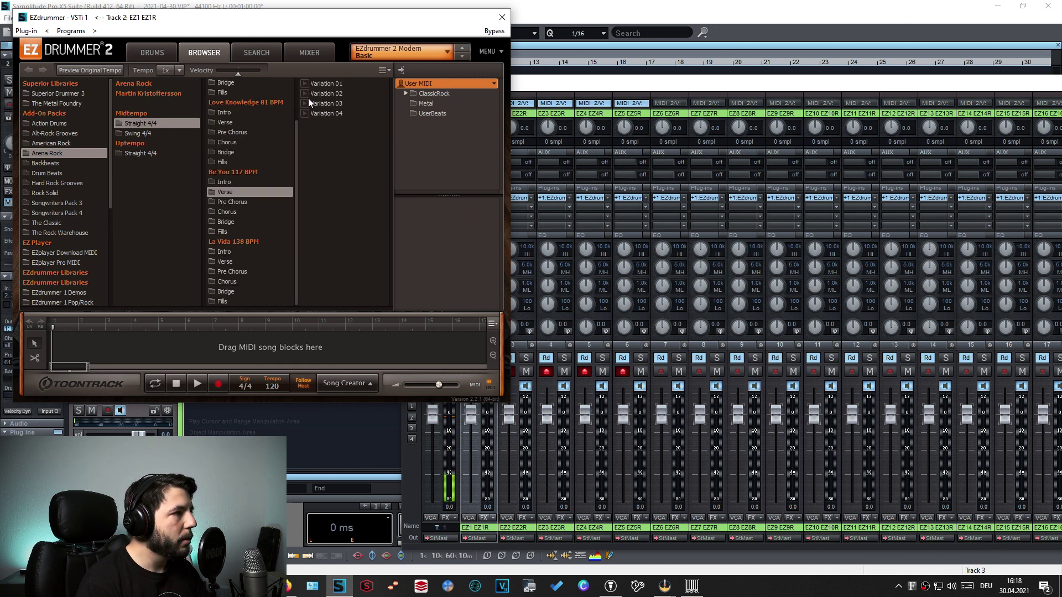
pyautogui.click(306, 94)
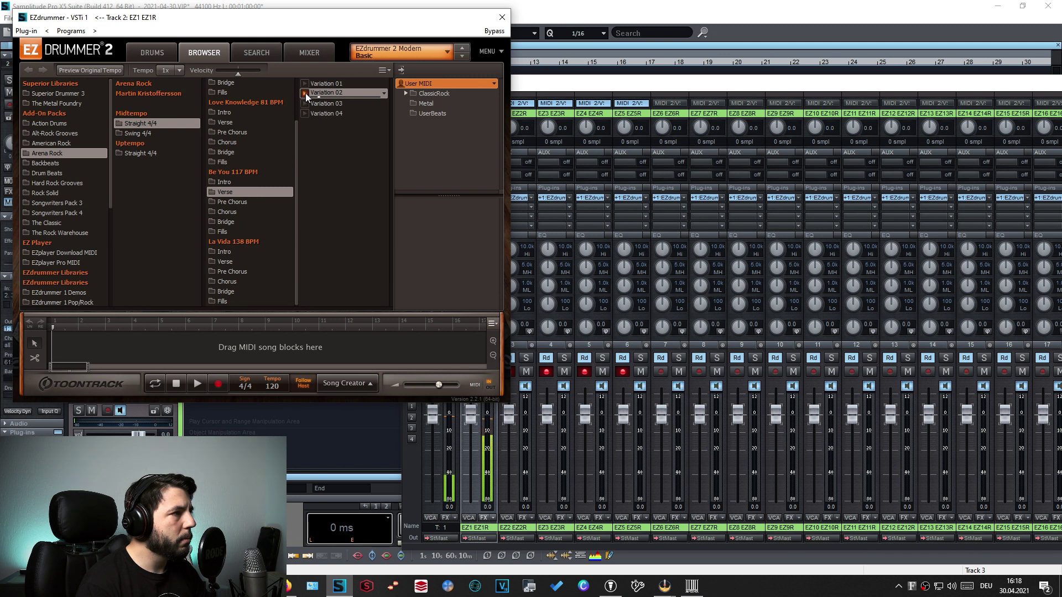
# Place the Variation 02 groove at the start of EZdrummer's song track and turn on looping.
pyautogui.moveTo(306, 93); pyautogui.dragTo(88, 342)
pyautogui.moveTo(199, 325); pyautogui.dragTo(54, 326)
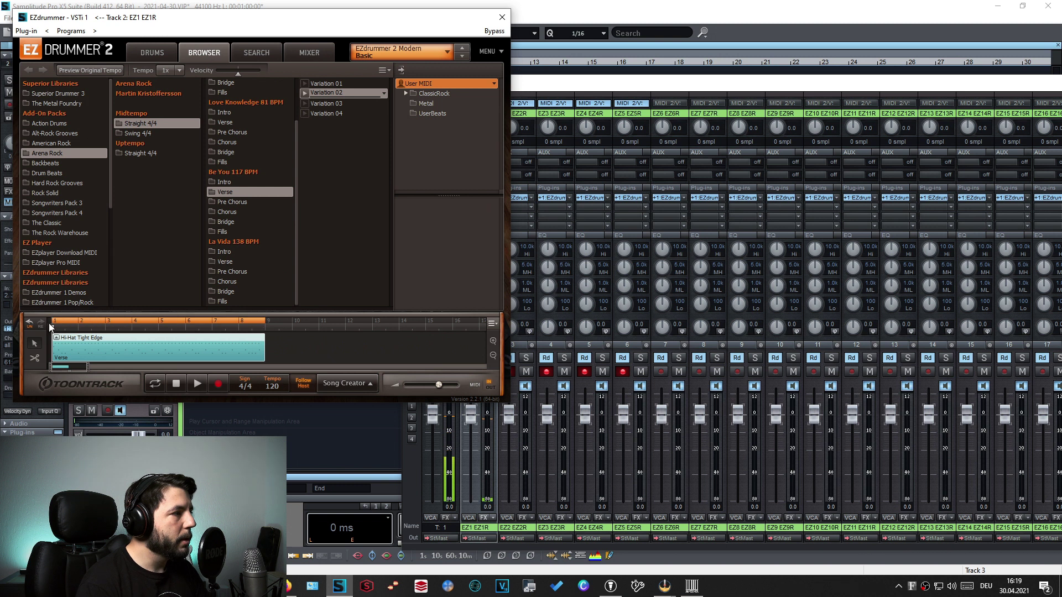
pyautogui.click(154, 383)
# Play the looped groove from the drum kit view with the project mixer alongside to check which channels receive signal.
pyautogui.click(148, 55)
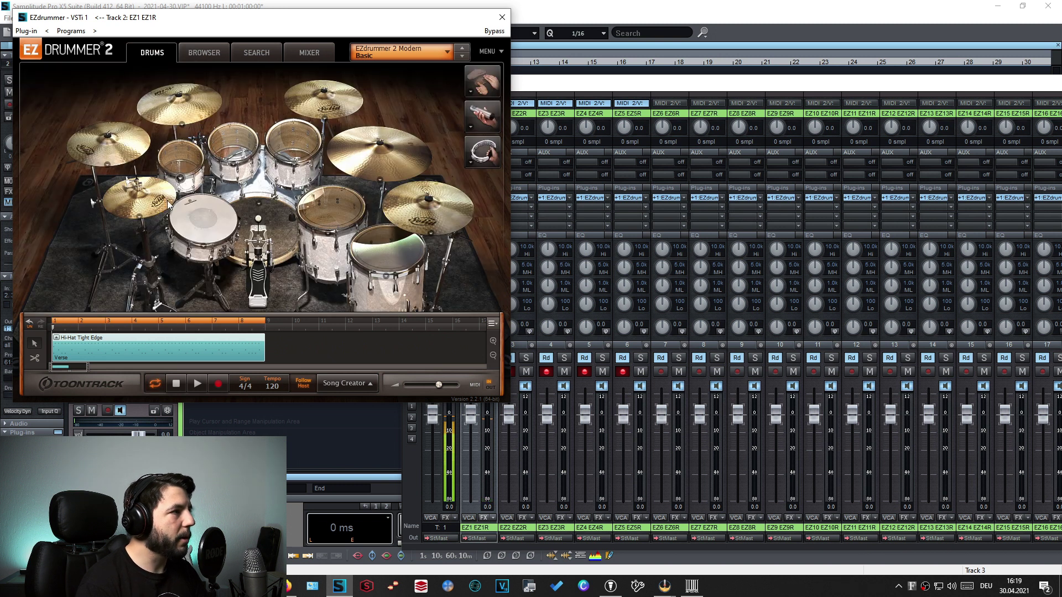
pyautogui.moveTo(320, 21); pyautogui.dragTo(348, 31)
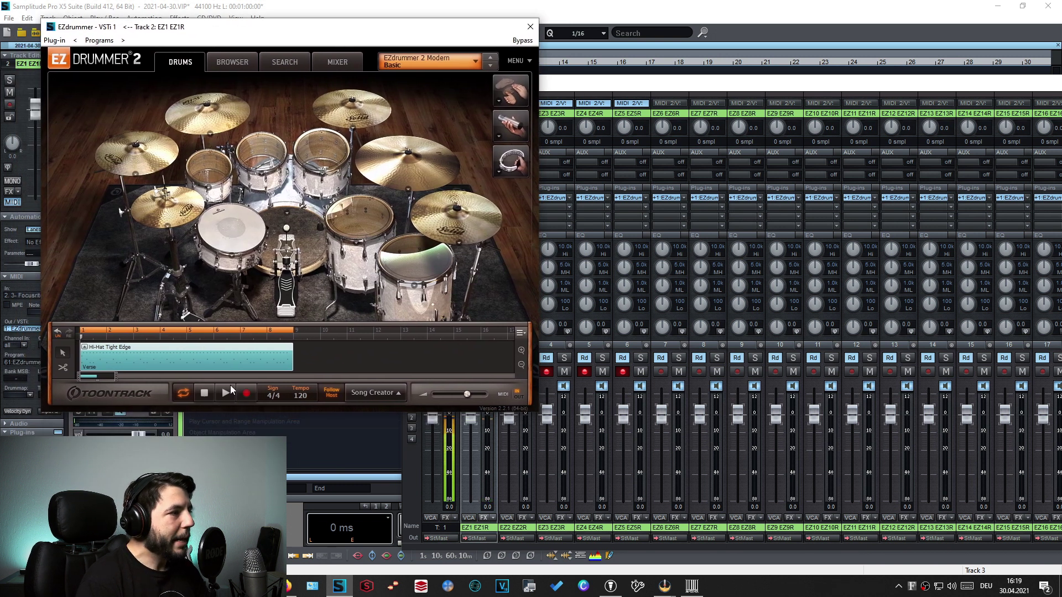
pyautogui.click(672, 87)
pyautogui.moveTo(672, 88); pyautogui.dragTo(478, 61)
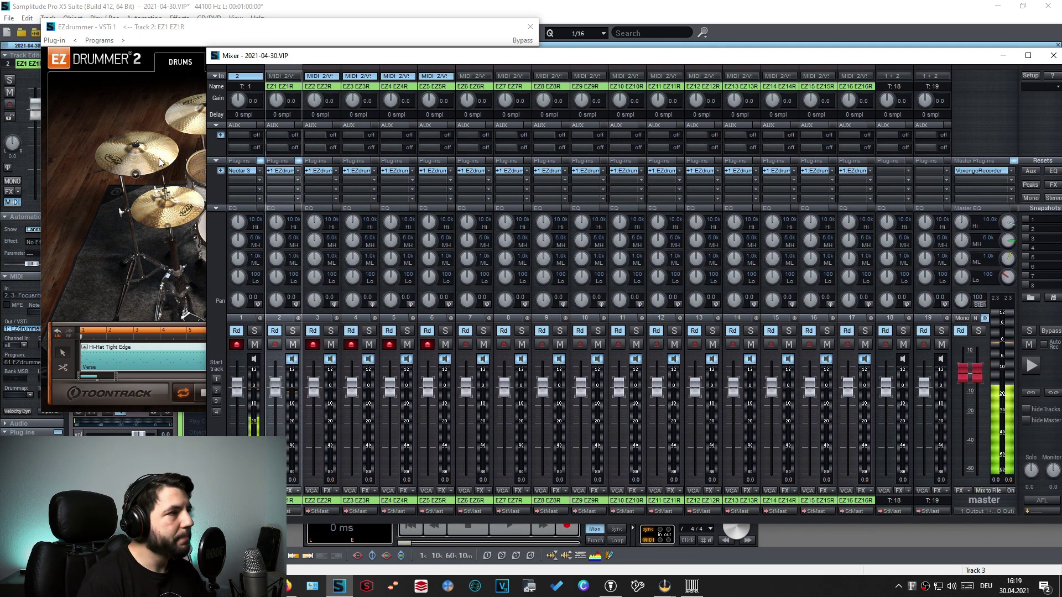
pyautogui.click(200, 376)
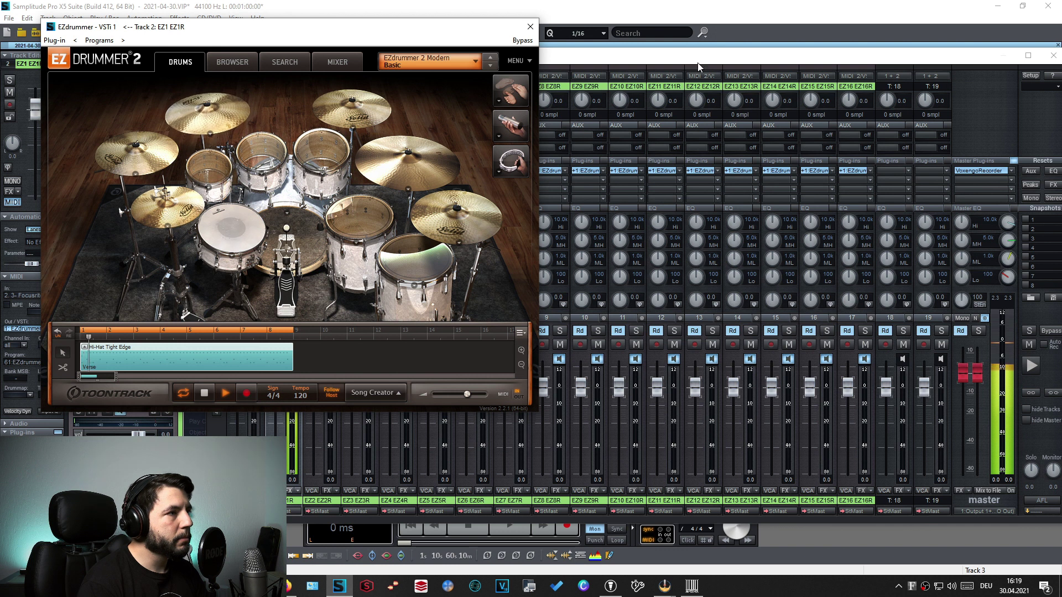
pyautogui.moveTo(700, 55); pyautogui.dragTo(614, 43)
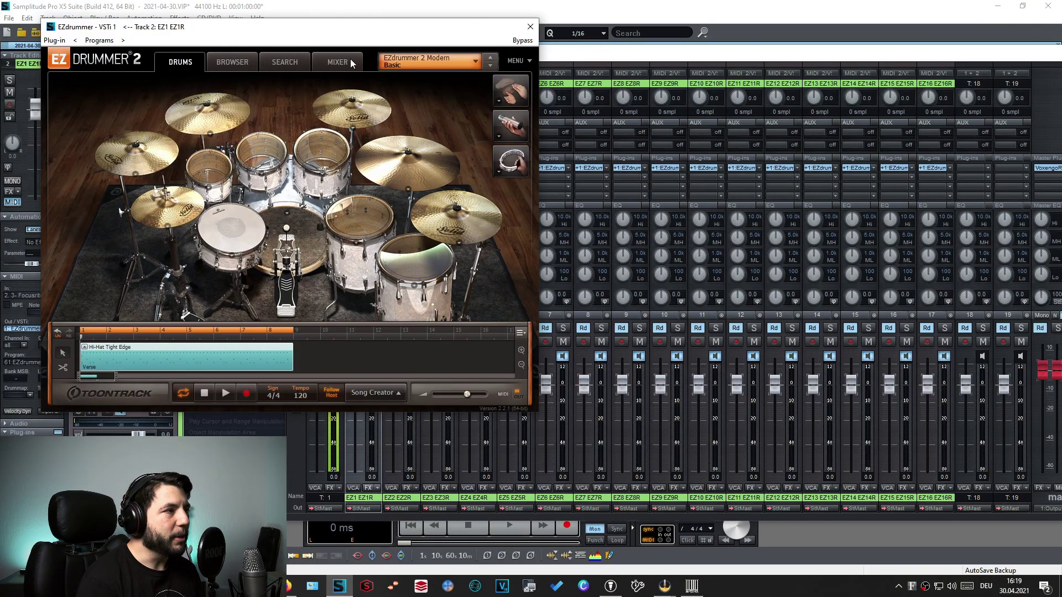
# Show EZdrummer's internal mixer and look through the available drum kit presets, including the Metalheads ones, without changing the kit.
pyautogui.click(340, 64)
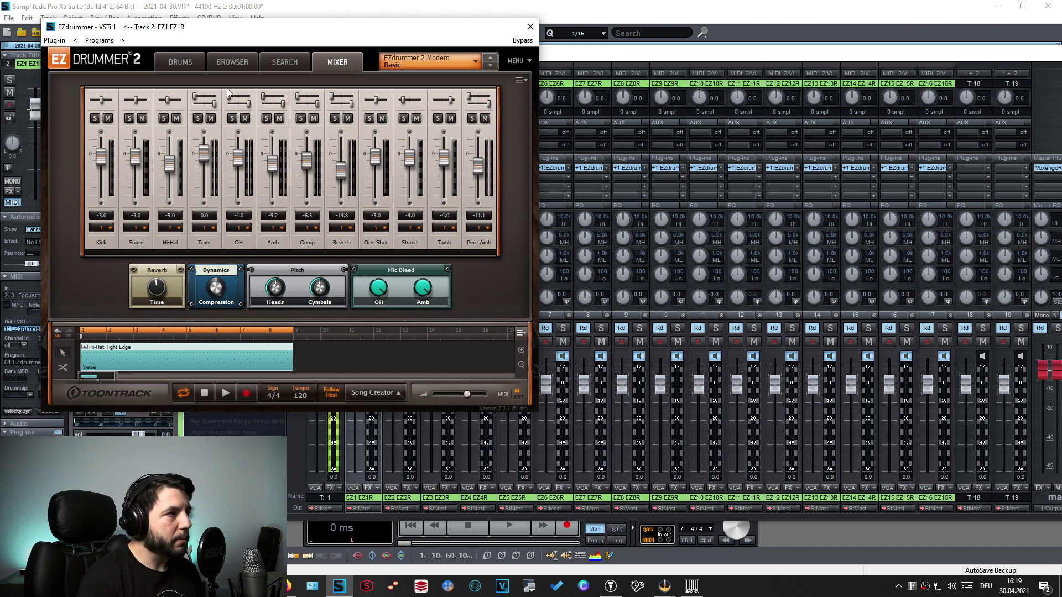
pyautogui.click(473, 64)
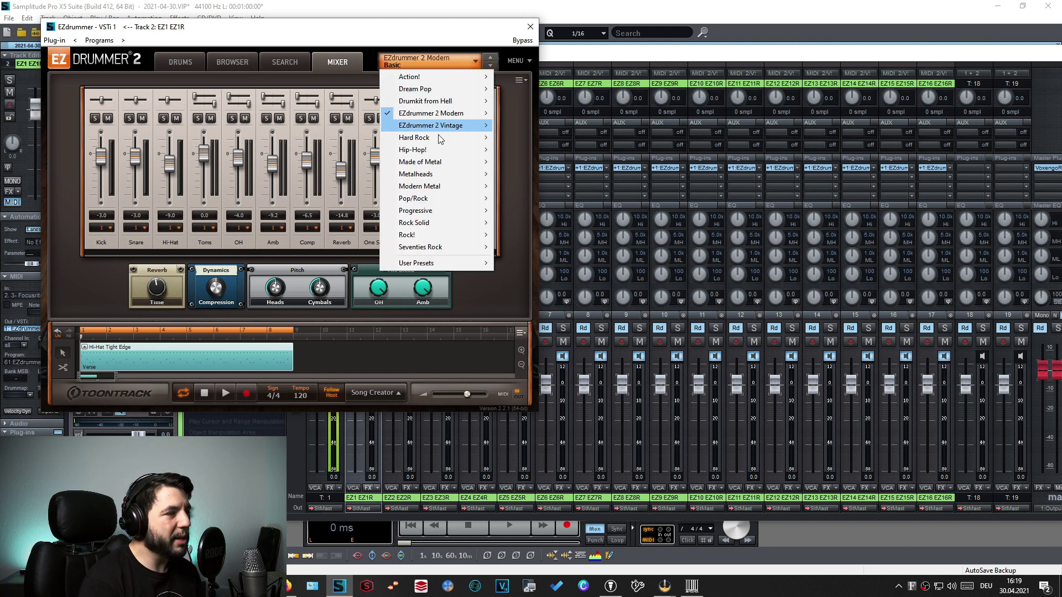
pyautogui.moveTo(448, 174)
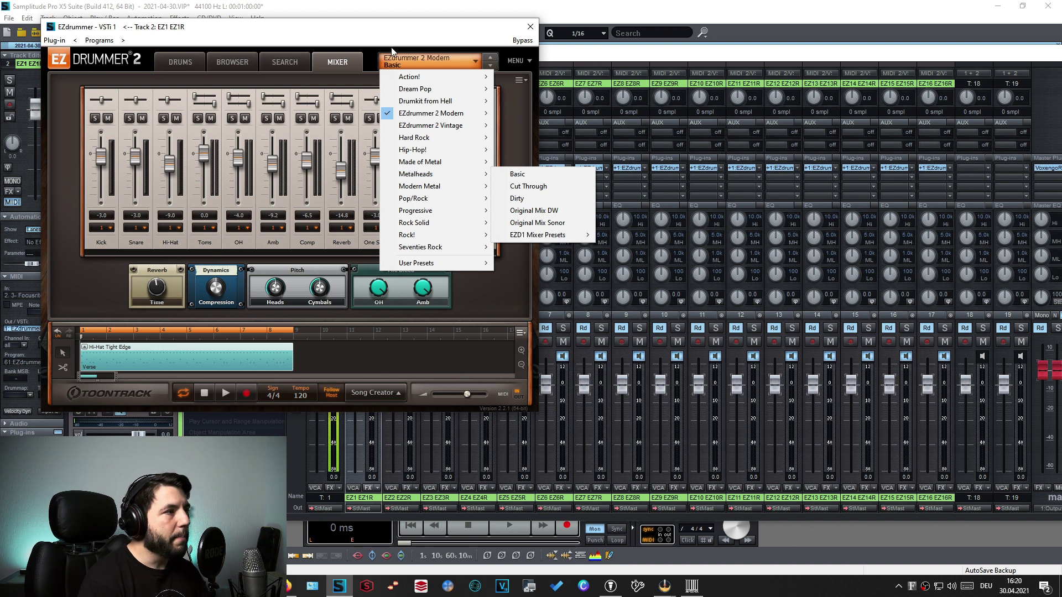
pyautogui.click(407, 34)
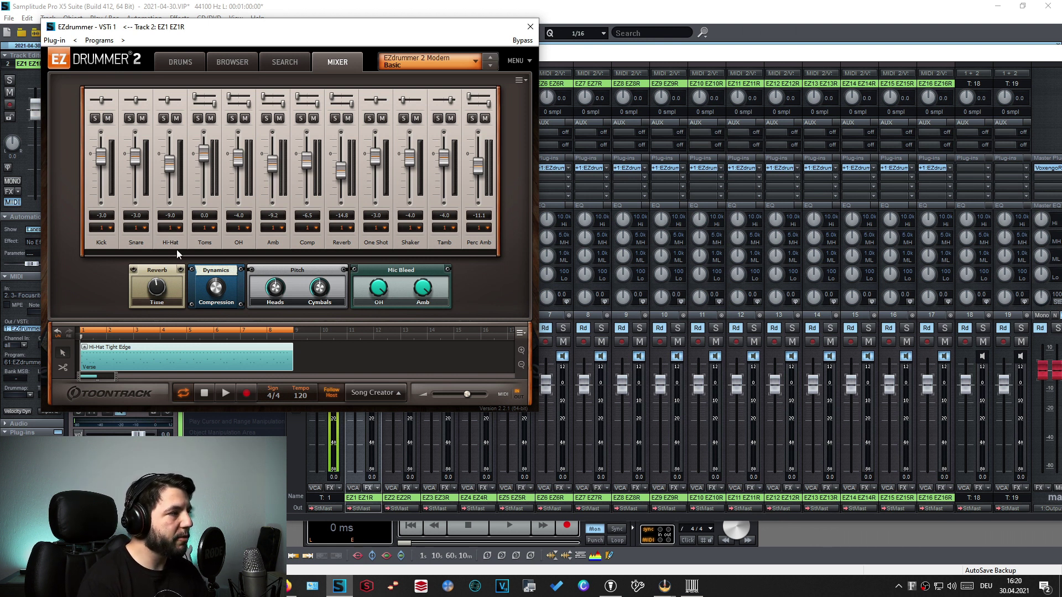
# Inspect the output choices for EZdrummer's Kick channel, keep Output 1, and reposition the plug-in window to compare it with the project mixer.
pyautogui.click(108, 228)
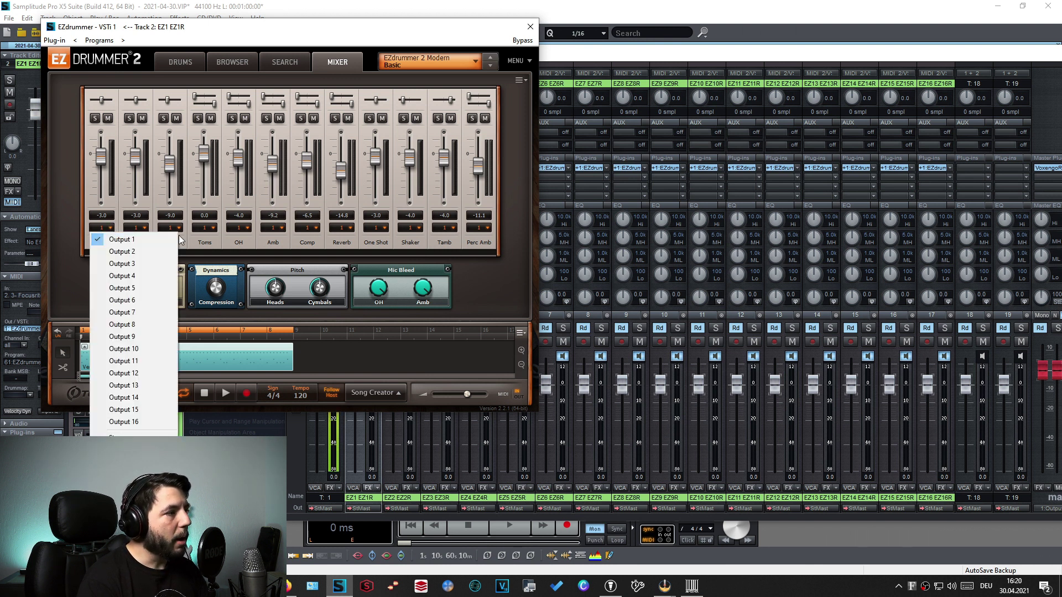
pyautogui.click(135, 241)
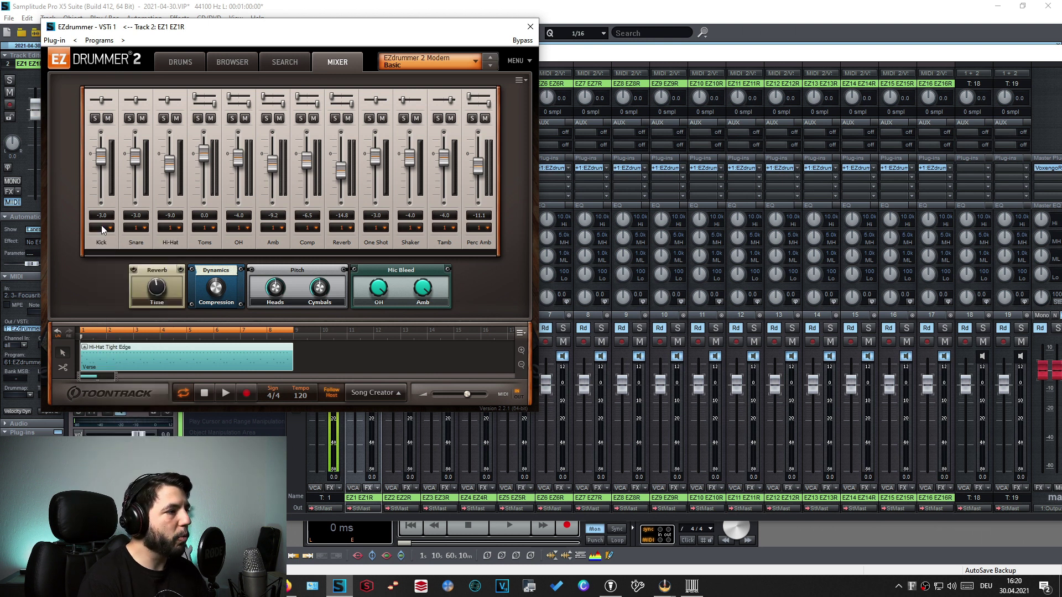
pyautogui.moveTo(324, 26); pyautogui.dragTo(376, 201)
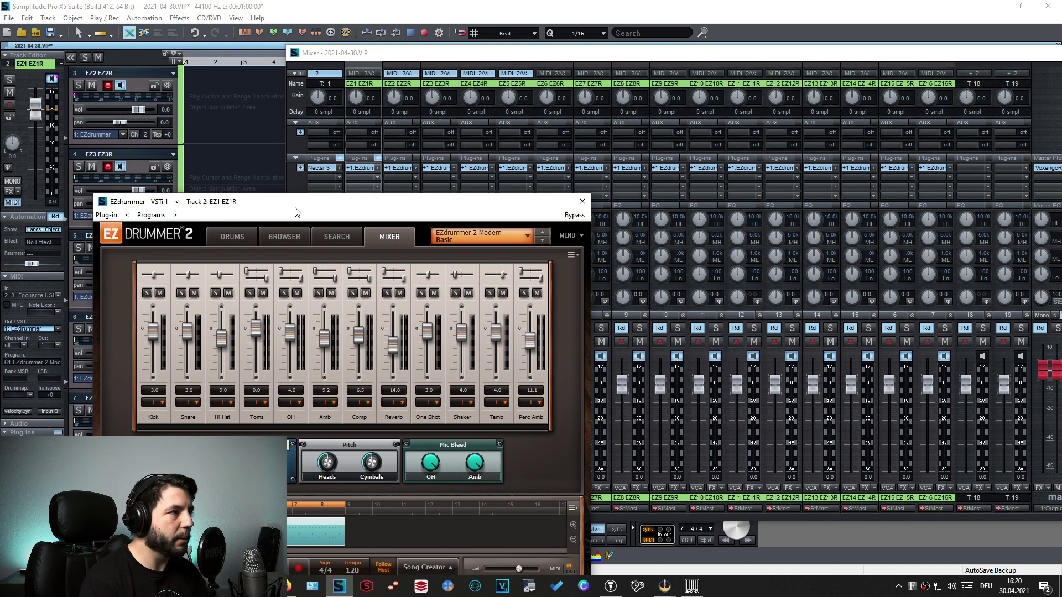
pyautogui.moveTo(295, 208); pyautogui.dragTo(359, 70)
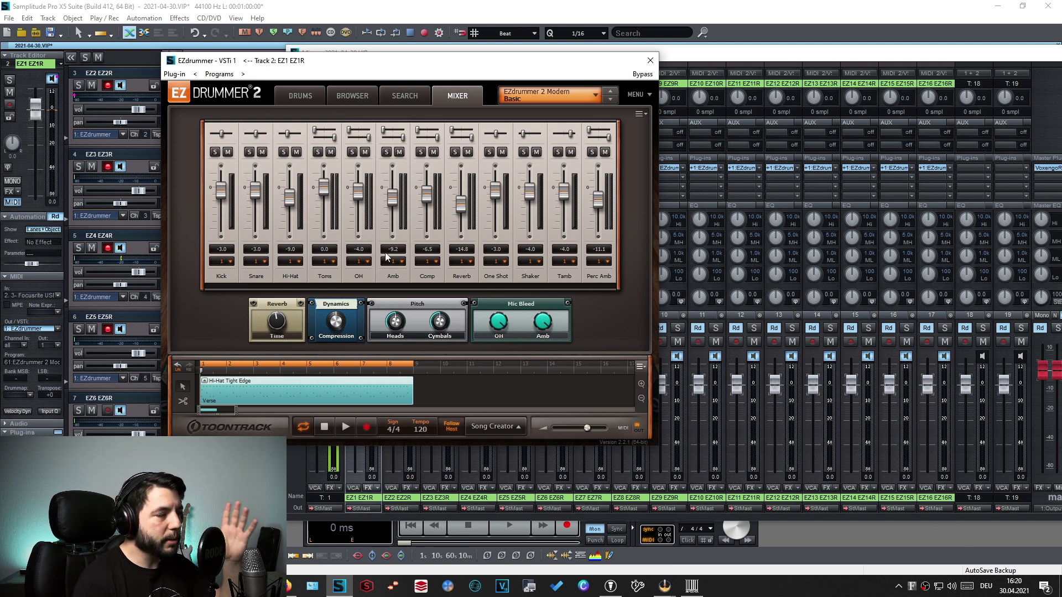
# Try Output 2 for EZdrummer's Kick channel and return it to Output 1.
pyautogui.click(224, 262)
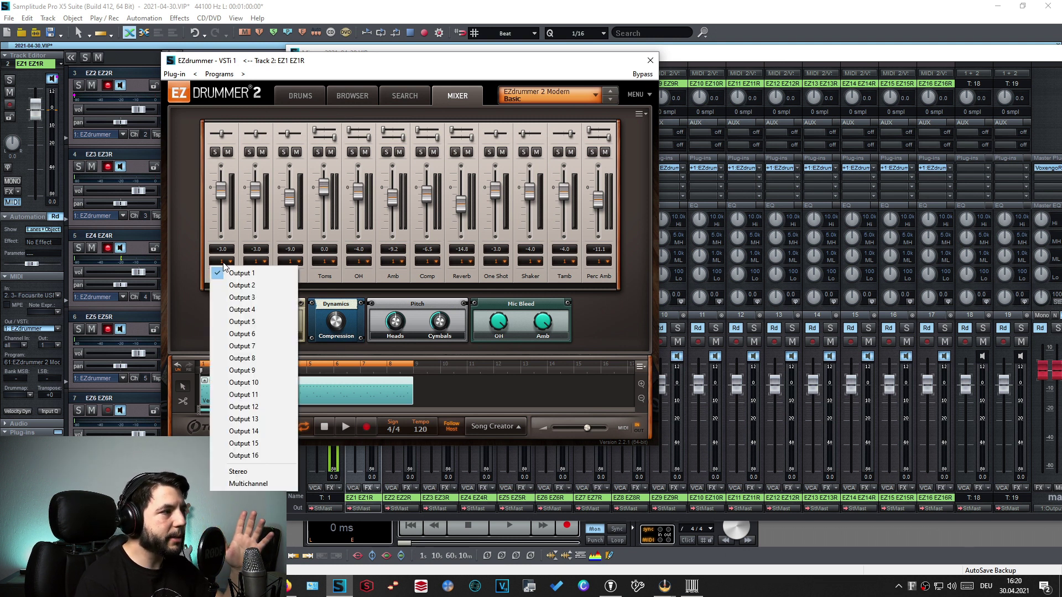
pyautogui.click(257, 285)
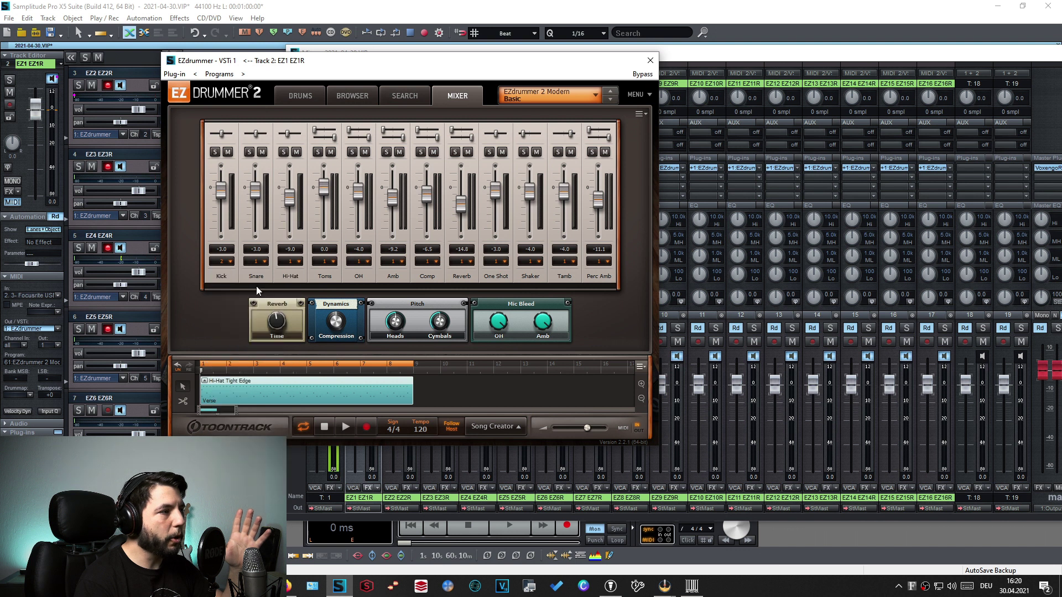
pyautogui.click(226, 269)
pyautogui.click(228, 275)
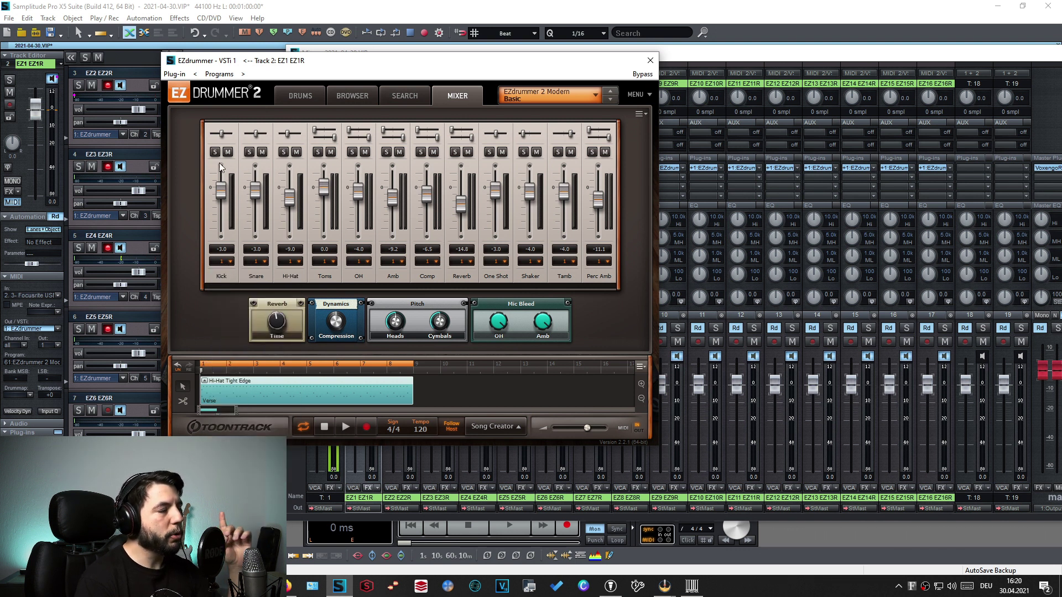
# Distribute EZdrummer's mixer channels over separate outputs with the Multichannel option and move the plug-in window aside.
pyautogui.click(230, 261)
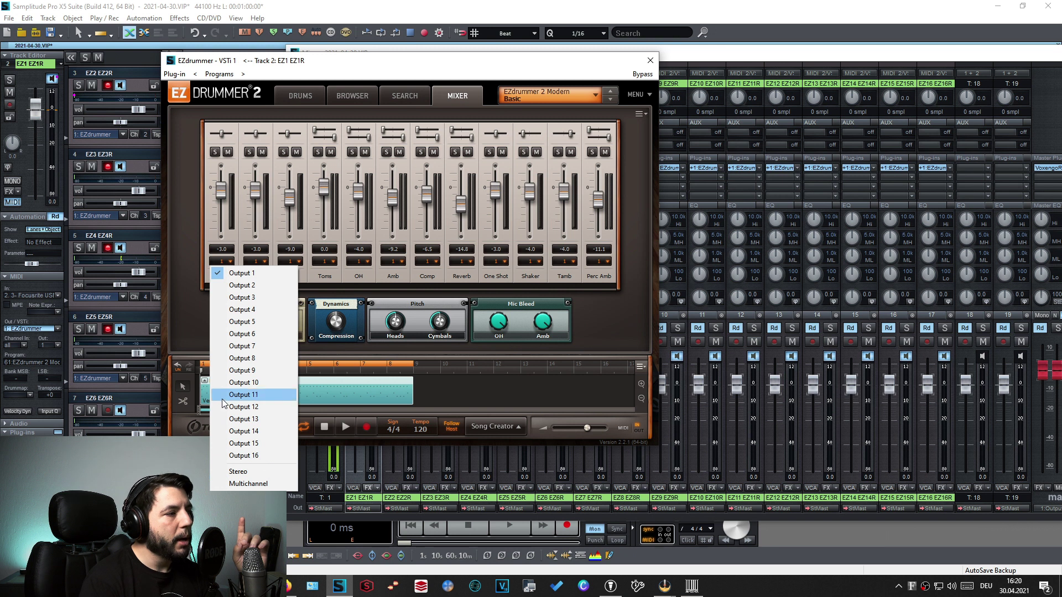
pyautogui.click(247, 484)
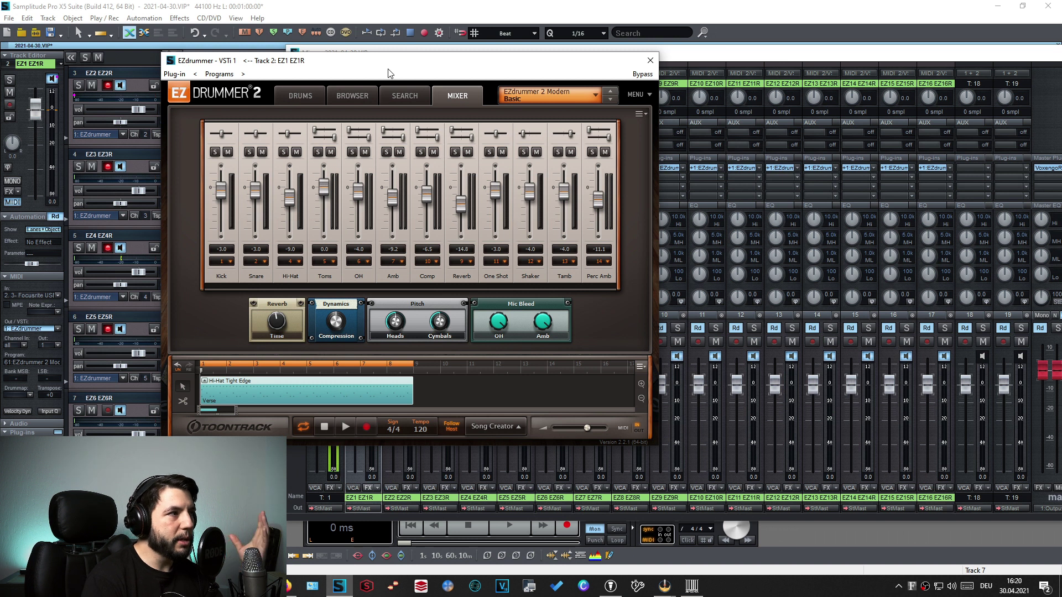
pyautogui.moveTo(387, 67); pyautogui.dragTo(296, 58)
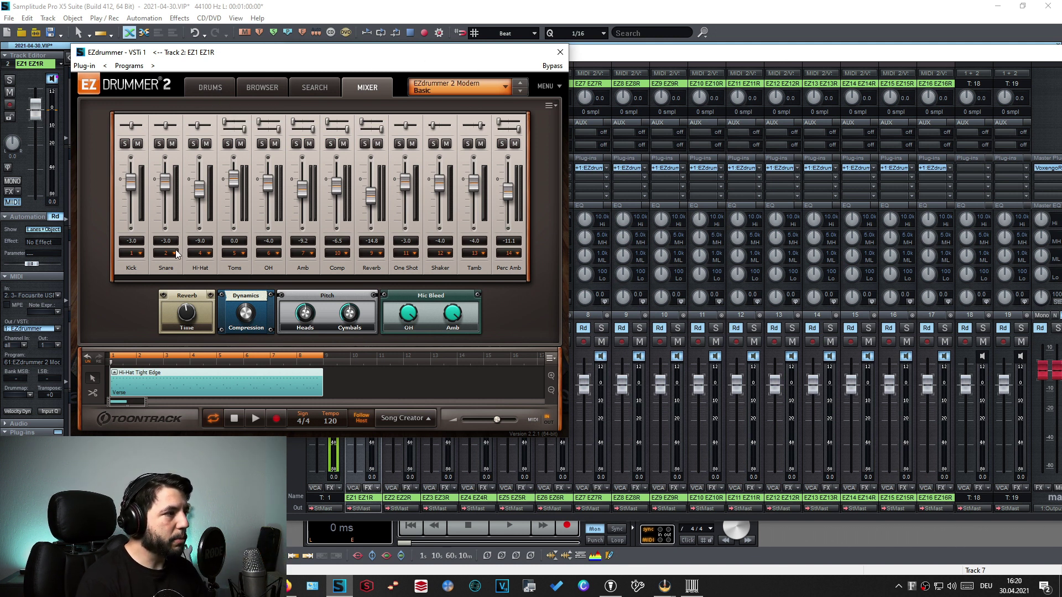
# Play the groove from the drum kit view and watch the project mixer's meters to check the separate channels, and stop playback.
pyautogui.click(210, 88)
pyautogui.moveTo(316, 65); pyautogui.dragTo(247, 61)
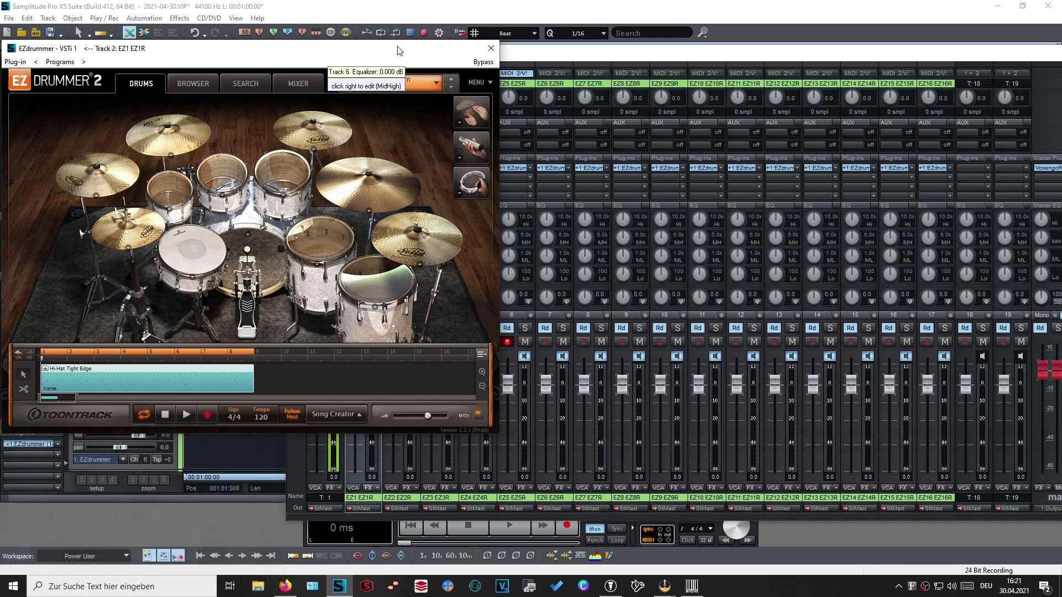
pyautogui.press('space')
pyautogui.press('m')
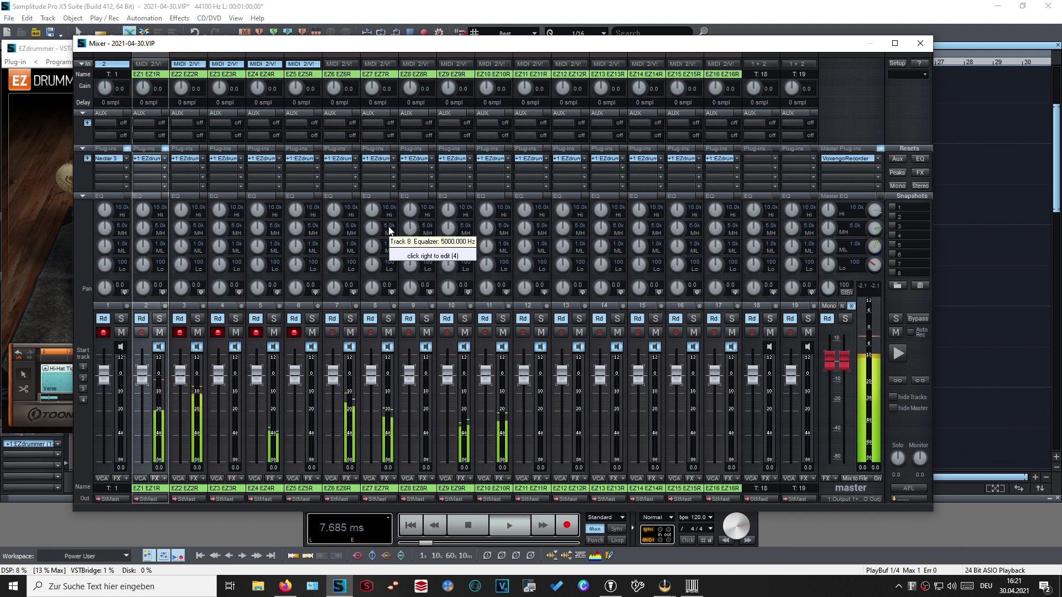
pyautogui.press('space')
# Show EZdrummer's internal mixer beside the project mixer and inspect the Kick channel's output choices without changing them.
pyautogui.click(54, 51)
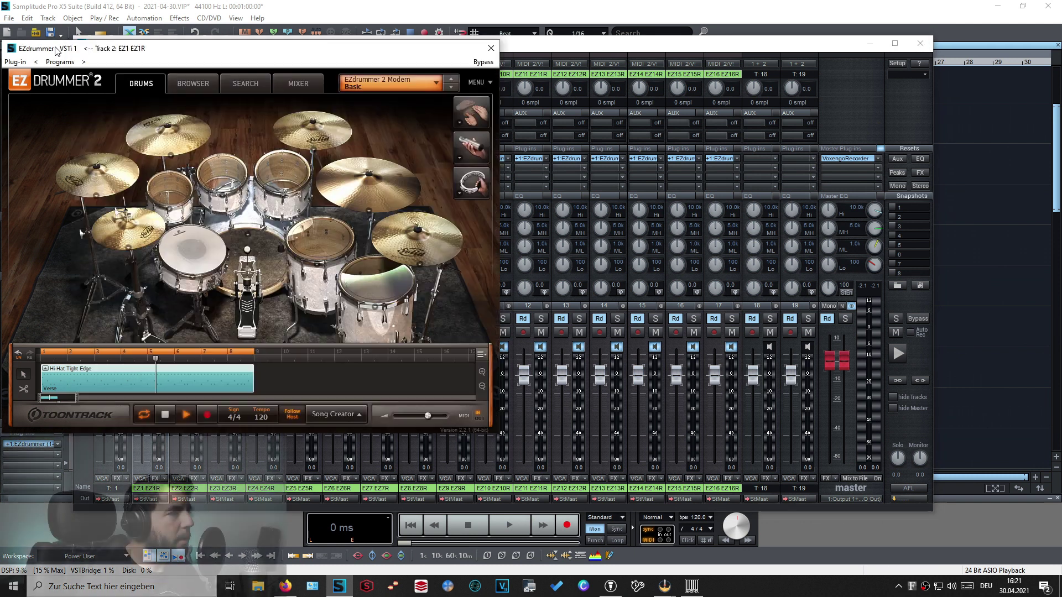
pyautogui.moveTo(296, 49); pyautogui.dragTo(861, 59)
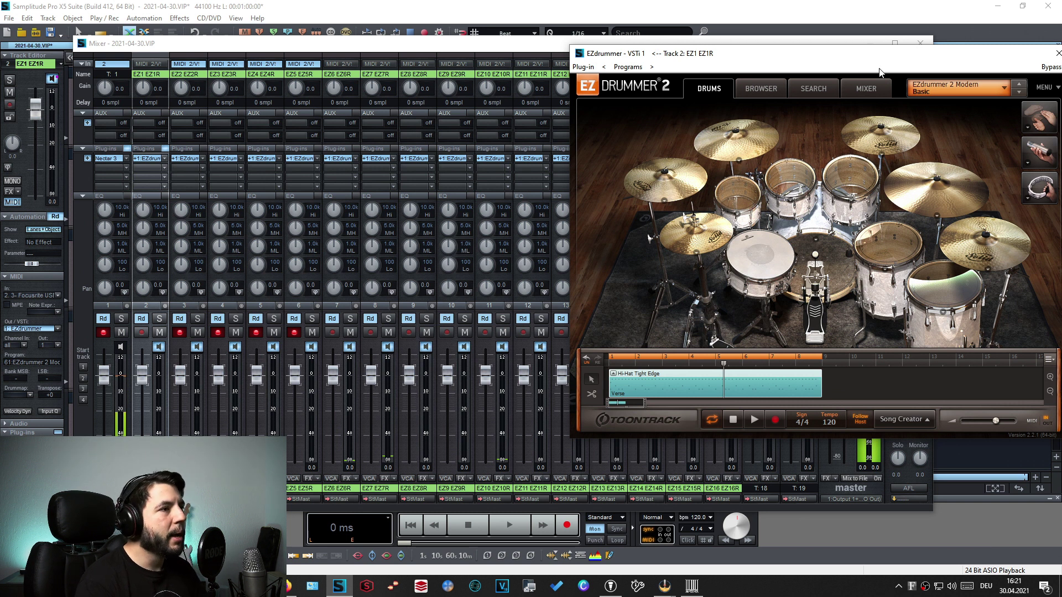
pyautogui.click(866, 89)
pyautogui.moveTo(856, 59); pyautogui.dragTo(695, 52)
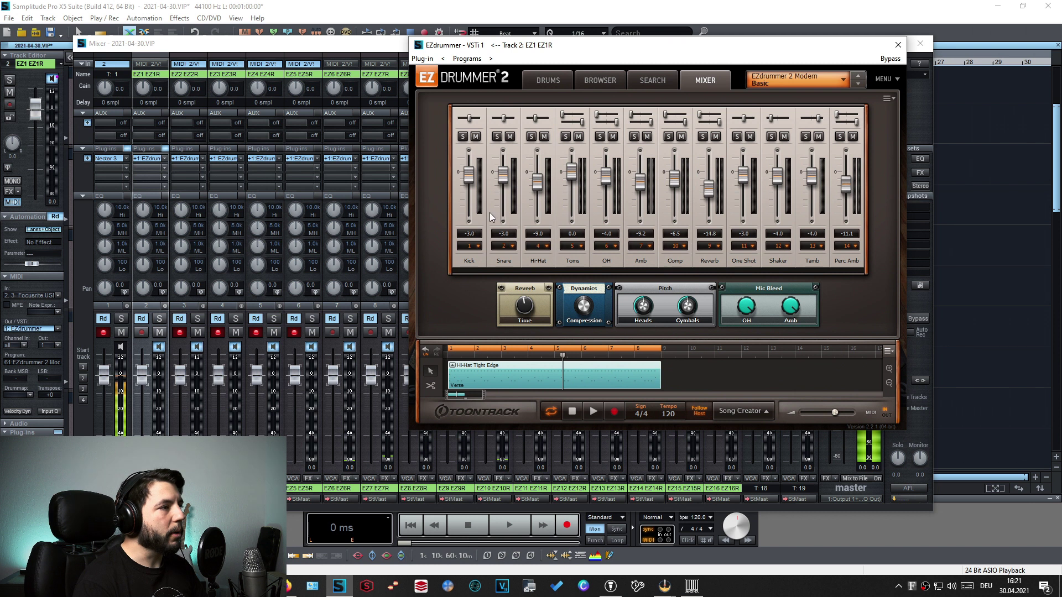
pyautogui.click(474, 247)
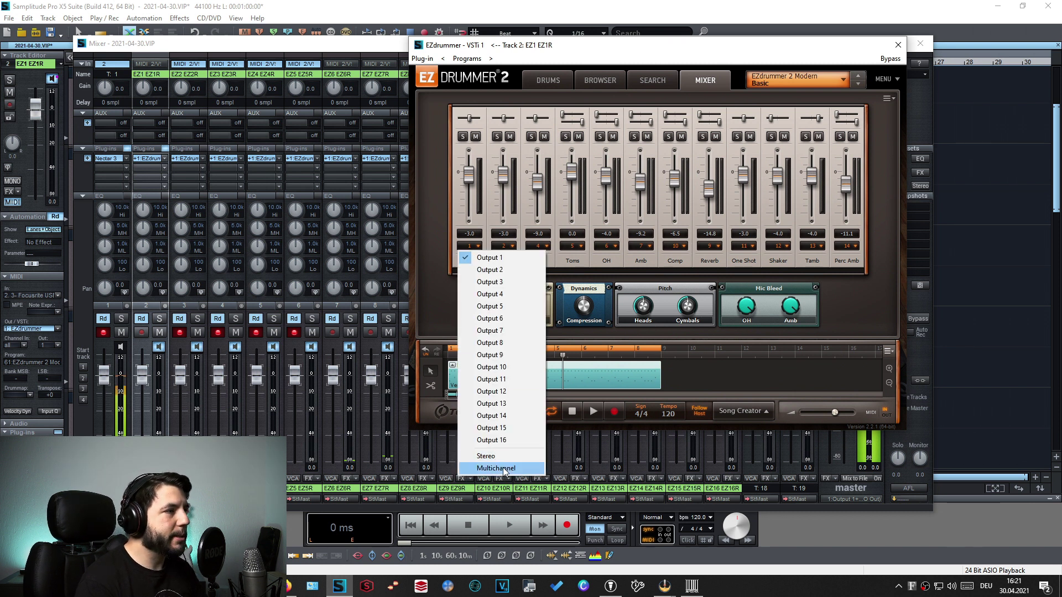
pyautogui.click(447, 243)
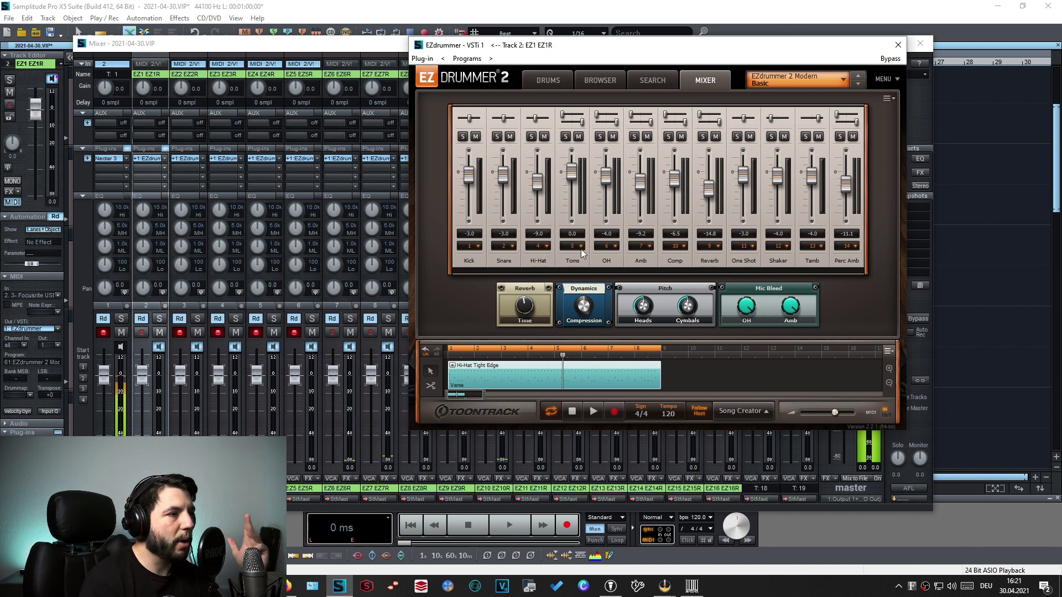
pyautogui.moveTo(707, 49); pyautogui.dragTo(673, 53)
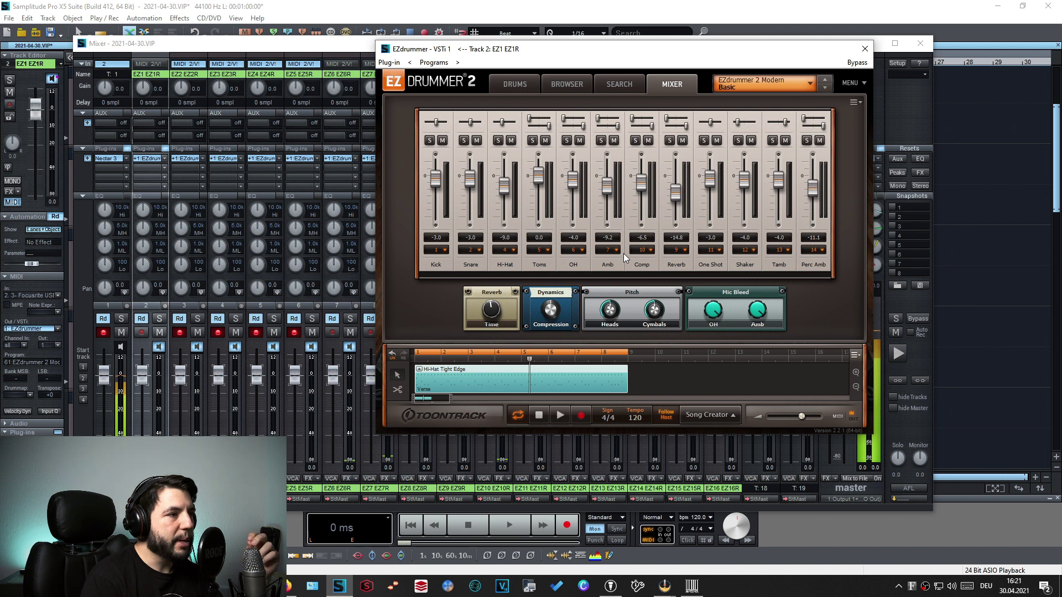
pyautogui.moveTo(622, 55); pyautogui.dragTo(595, 74)
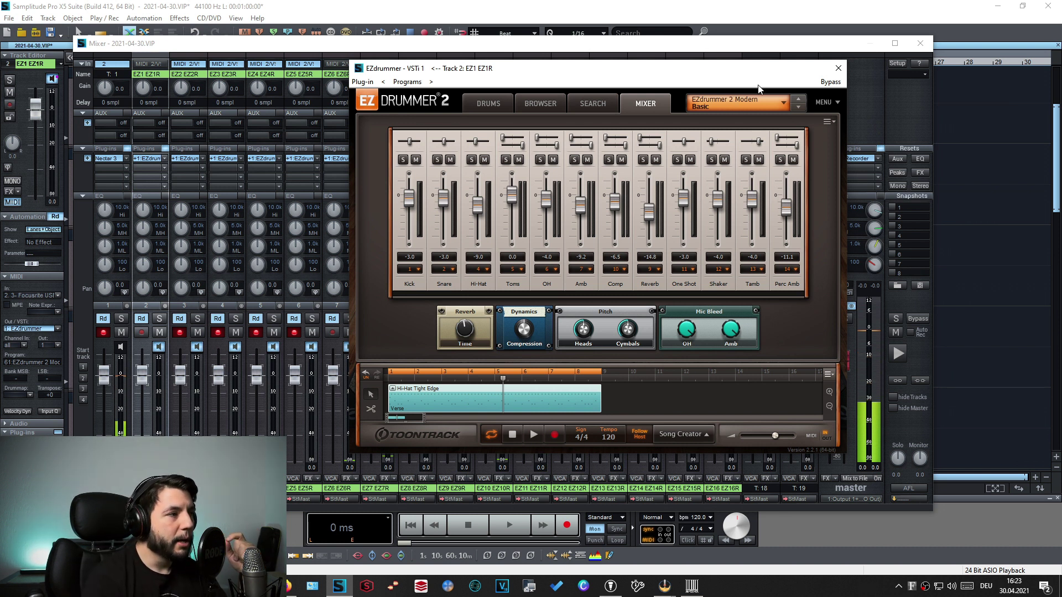
pyautogui.moveTo(638, 72); pyautogui.dragTo(629, 73)
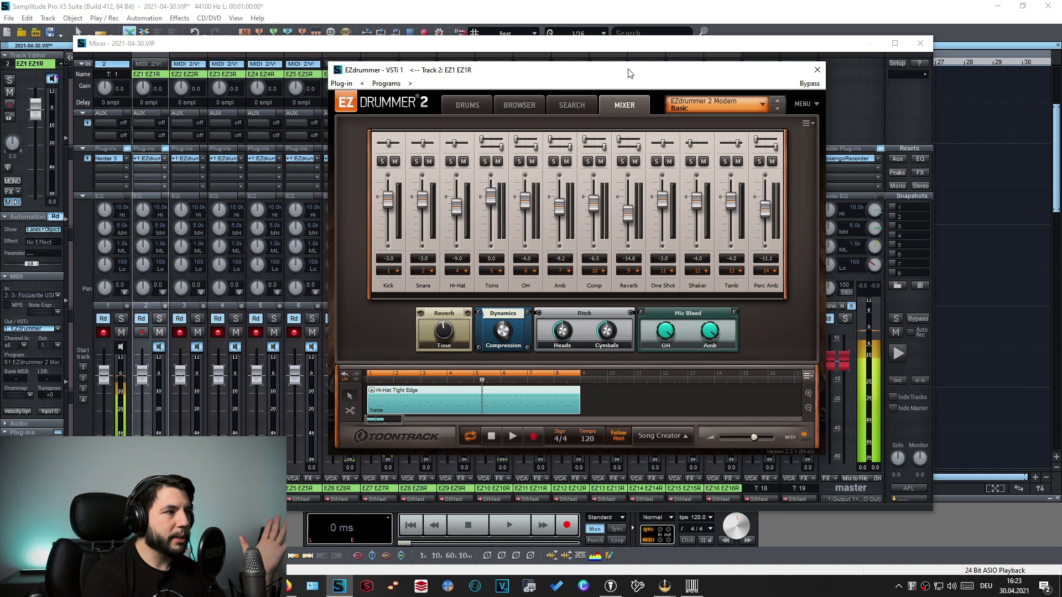
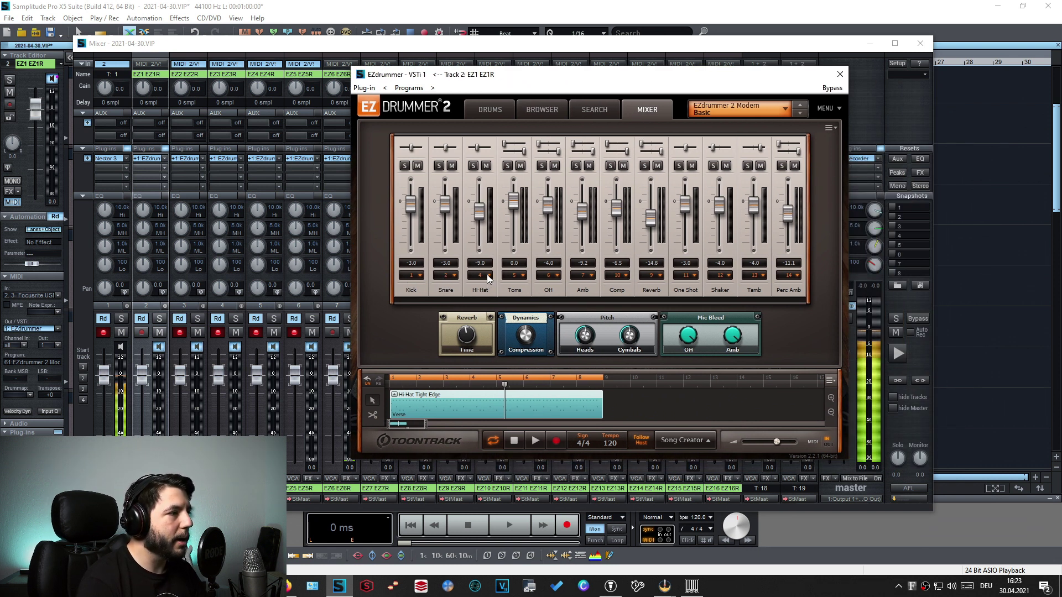
# Route EZdrummer's Hi-Hat channel to Output 3, Toms to Output 4 and OH to Output 5.
pyautogui.click(487, 274)
pyautogui.click(516, 313)
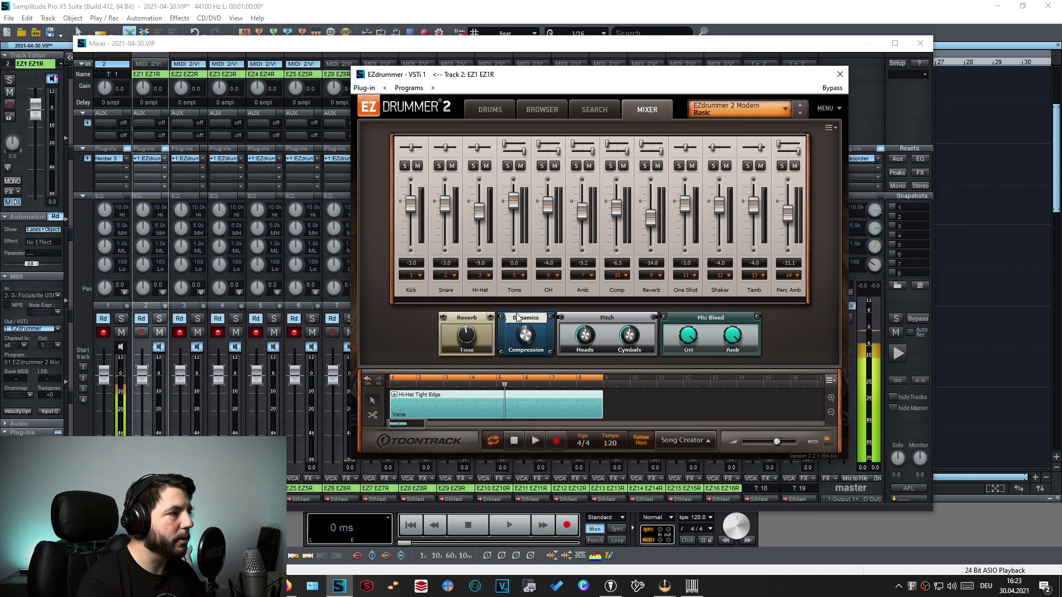
pyautogui.click(521, 274)
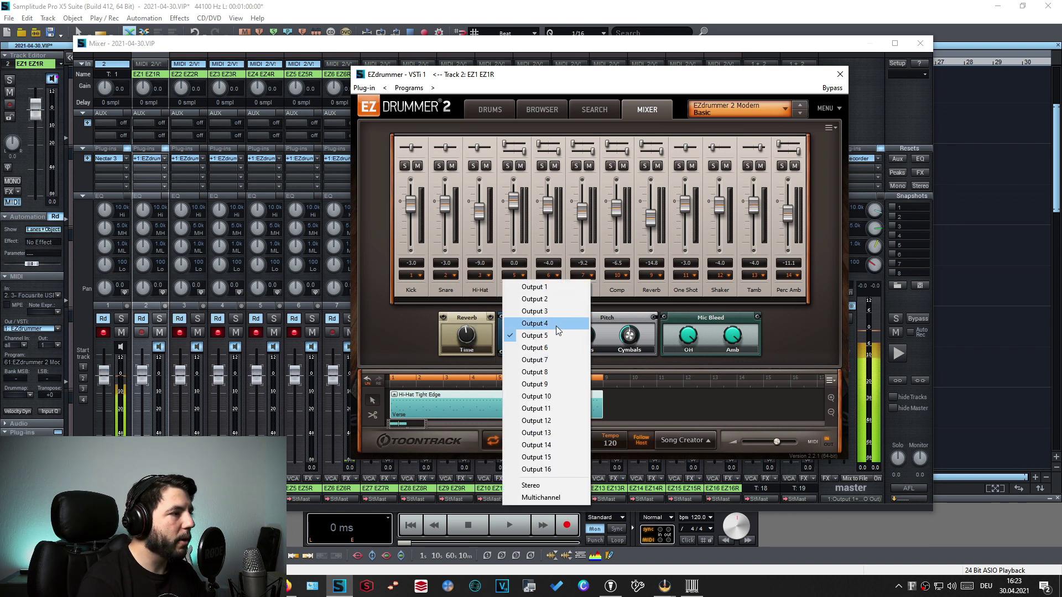
pyautogui.click(556, 324)
pyautogui.click(556, 275)
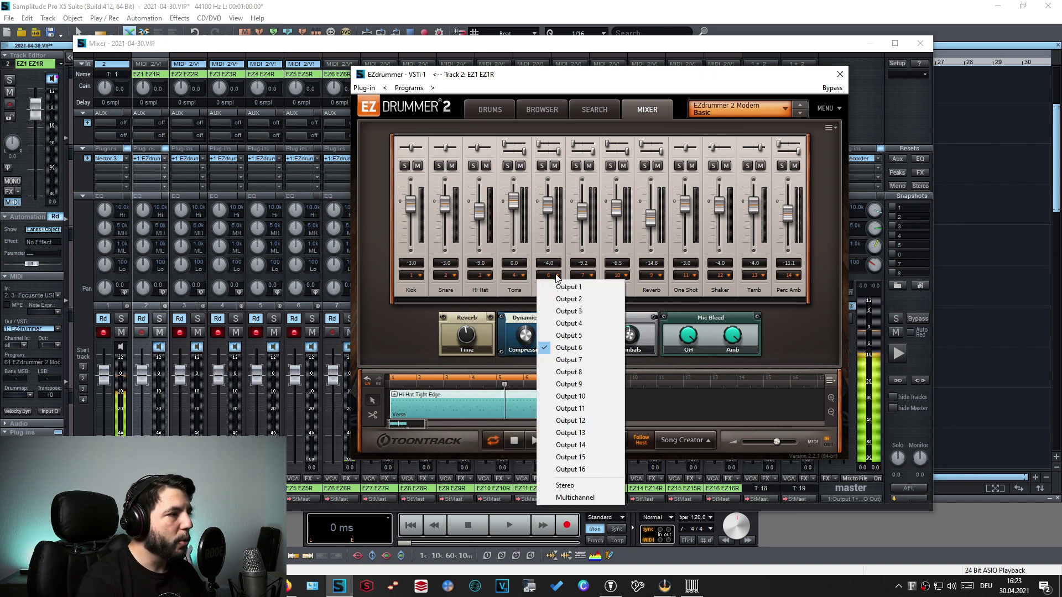
pyautogui.click(581, 336)
# Route EZdrummer's Amb channel to Output 6 and give Comp and Reverb one each of Outputs 7 and 8.
pyautogui.click(590, 275)
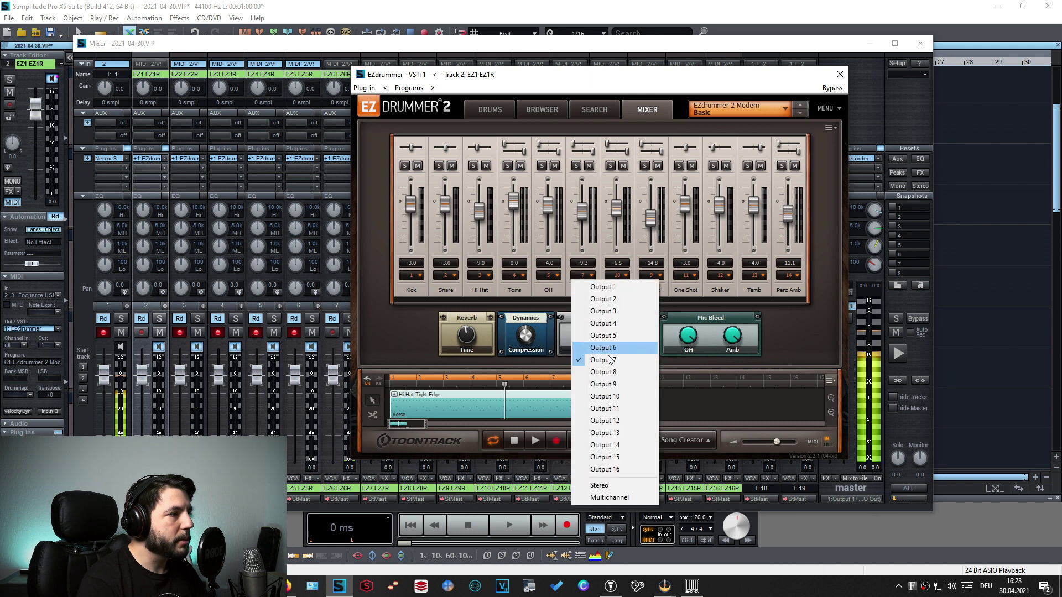
pyautogui.click(626, 348)
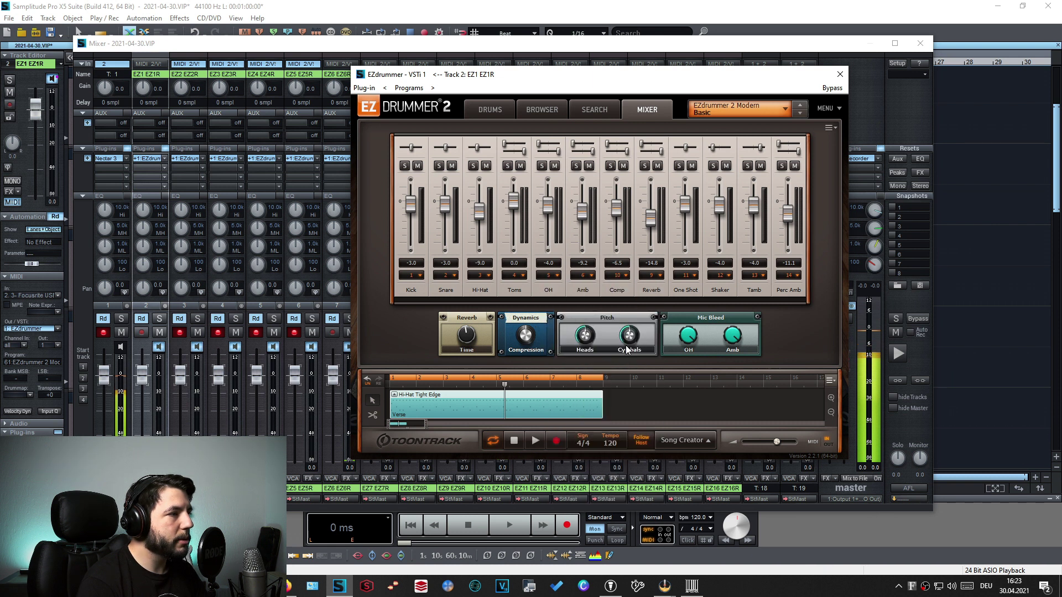
pyautogui.click(620, 275)
pyautogui.click(653, 366)
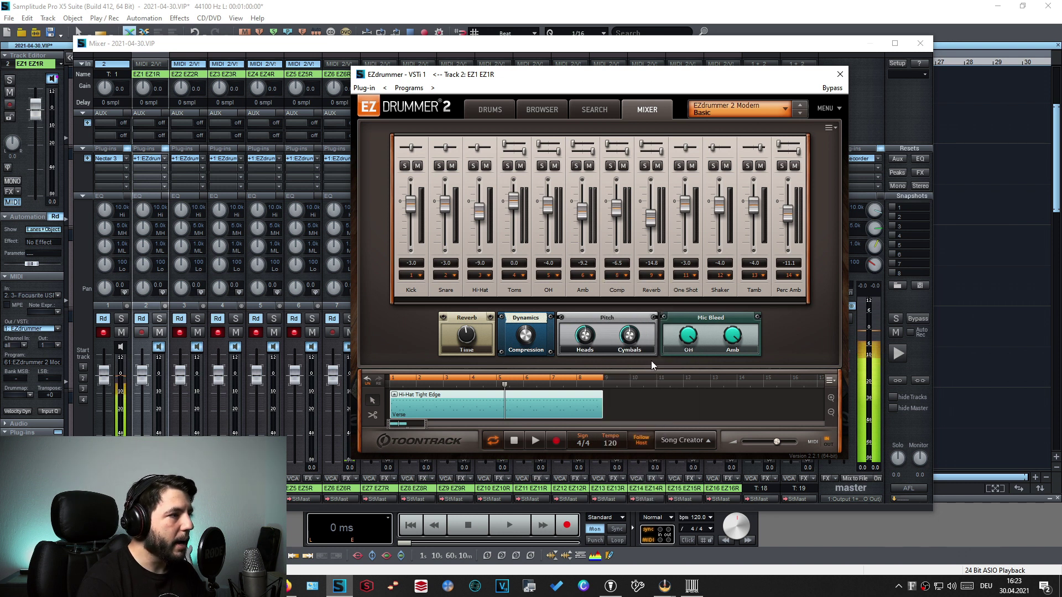
pyautogui.click(658, 276)
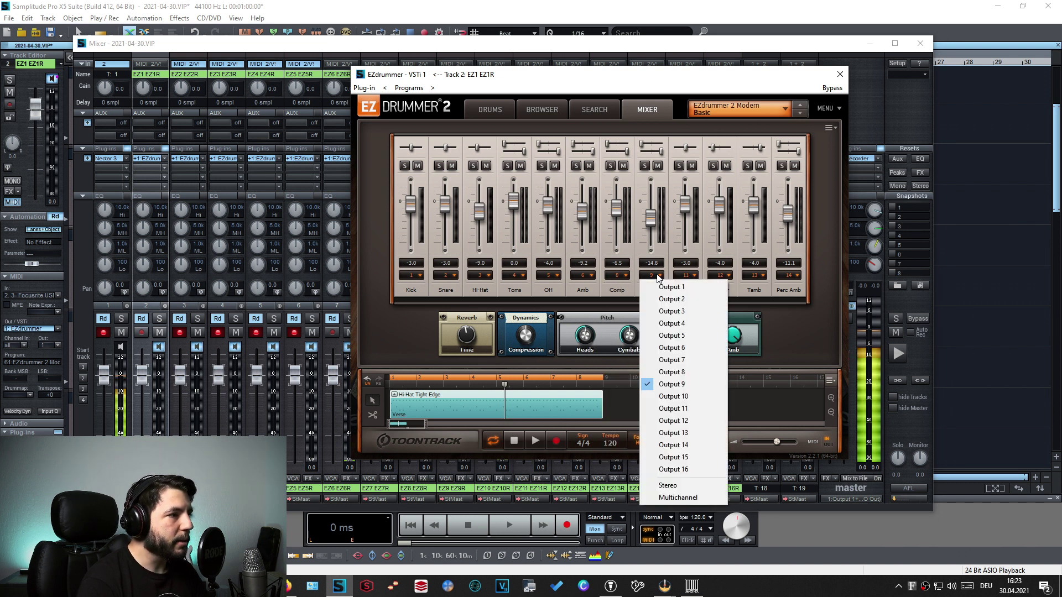
pyautogui.click(684, 366)
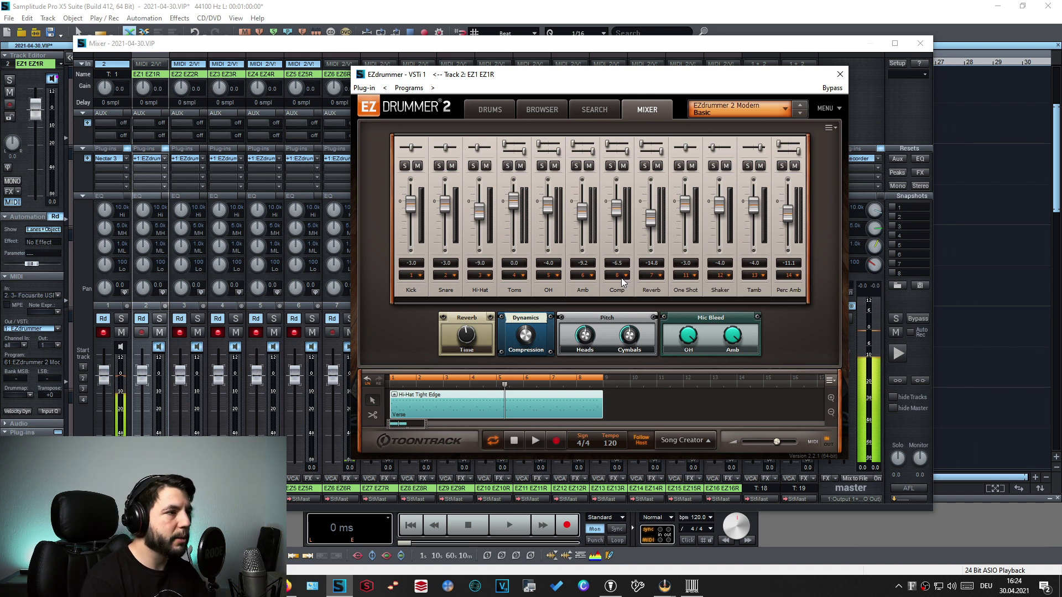
# Route EZdrummer's One Shot channel to Output 9 and Shaker to Output 10.
pyautogui.click(689, 277)
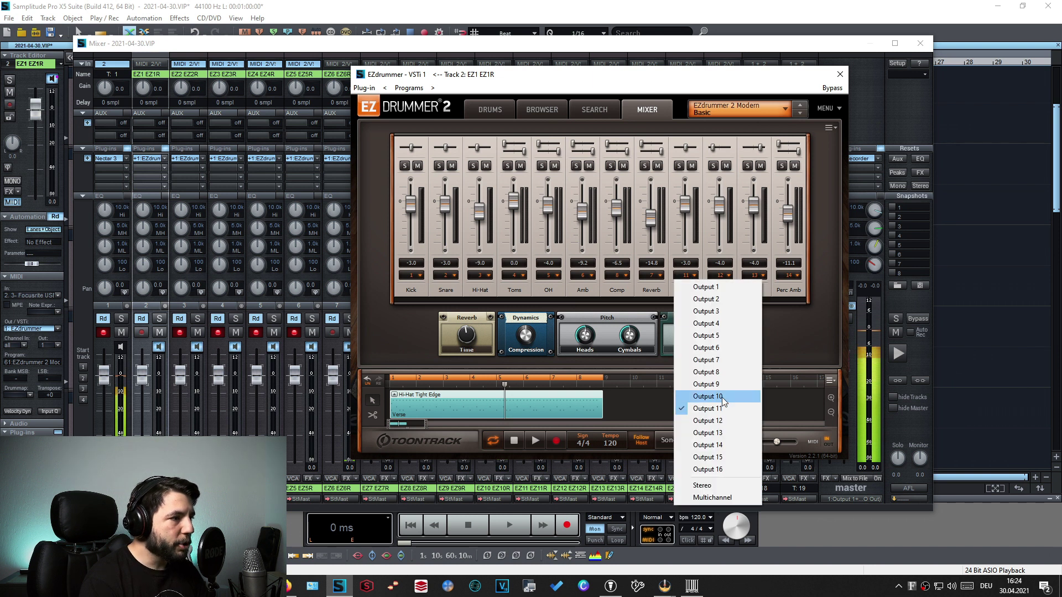
pyautogui.click(711, 384)
pyautogui.click(724, 277)
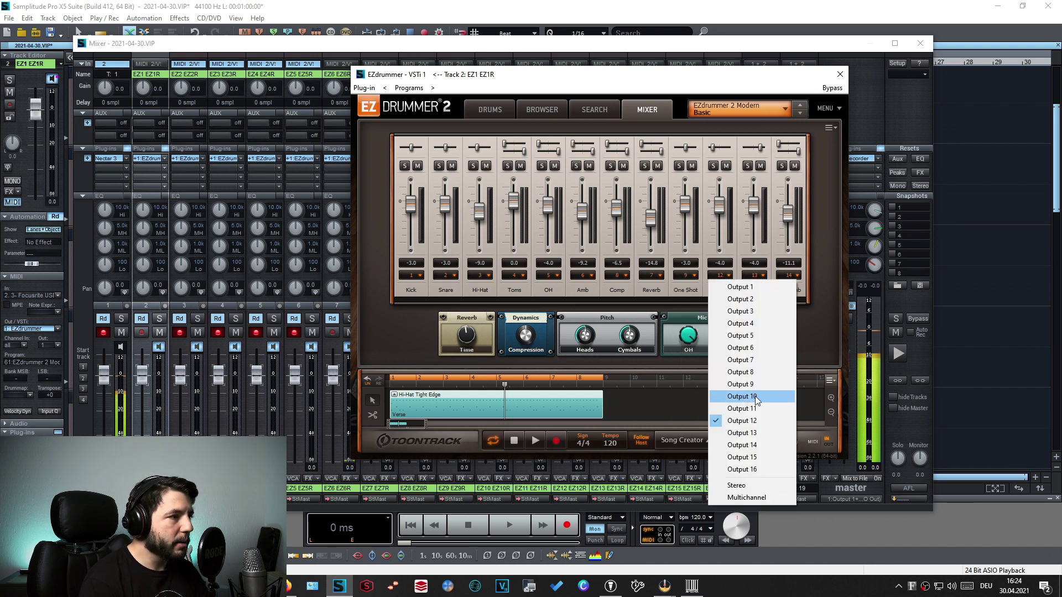
pyautogui.click(738, 405)
pyautogui.click(718, 277)
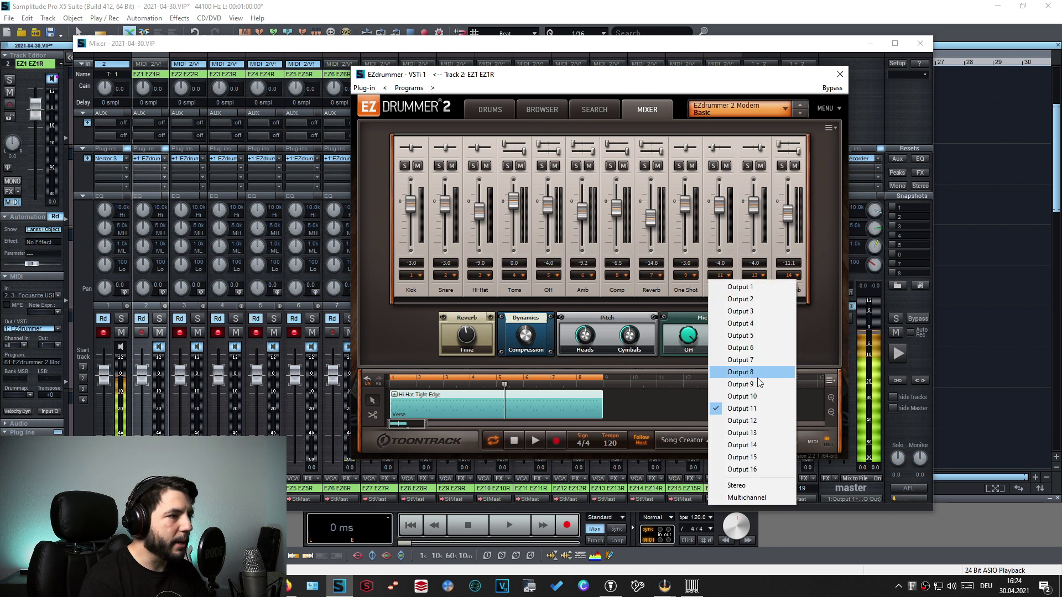
pyautogui.click(759, 396)
# Route EZdrummer's Tamb channel to Output 11 and Perc Amb to Output 12, and move the plug-in window aside.
pyautogui.click(756, 276)
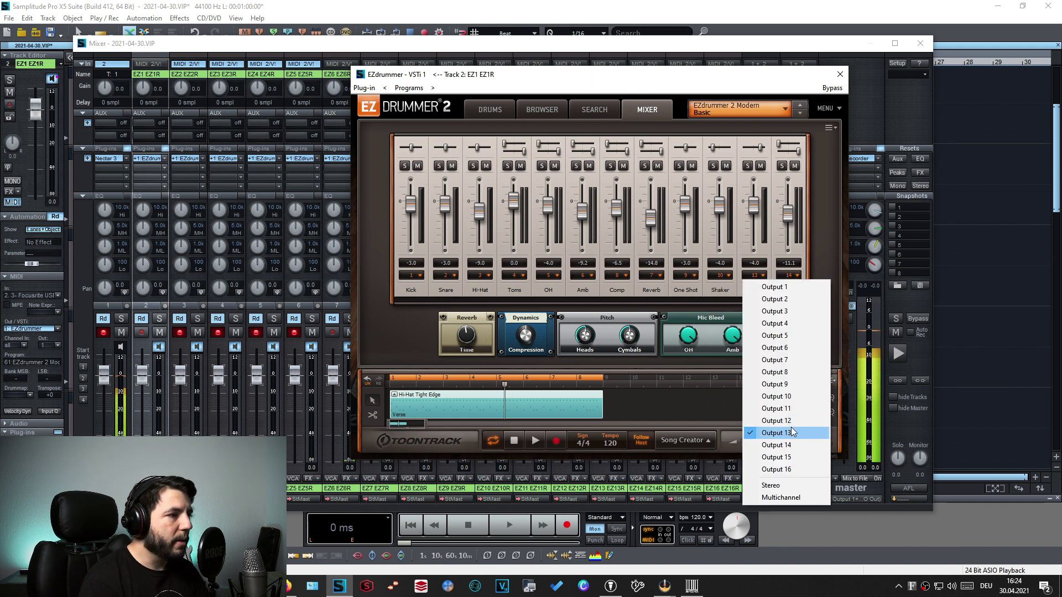
pyautogui.click(769, 408)
pyautogui.click(794, 276)
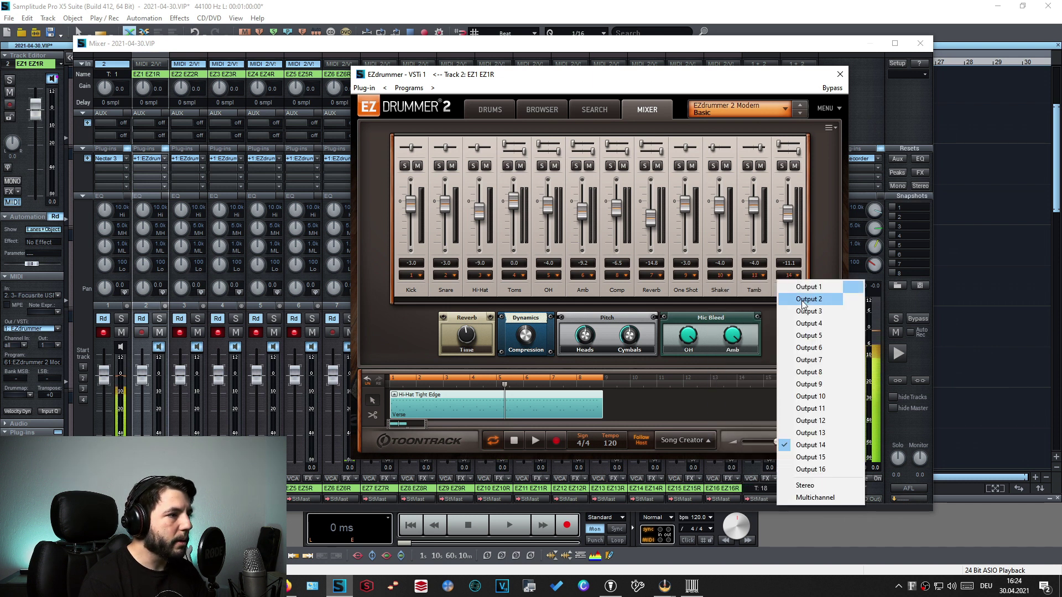
pyautogui.click(808, 420)
pyautogui.moveTo(585, 79); pyautogui.dragTo(518, 95)
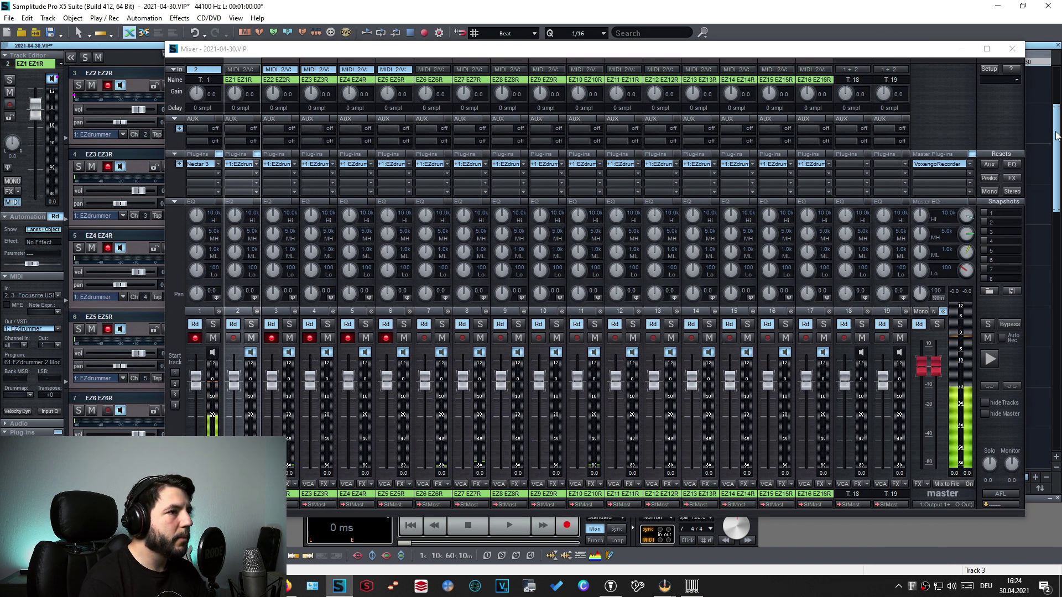
# Select track 1 in the arrangement, set its MIDI input to MPK mini 3, and move the mixer window off the tracks.
pyautogui.scroll(2, 93, 157)
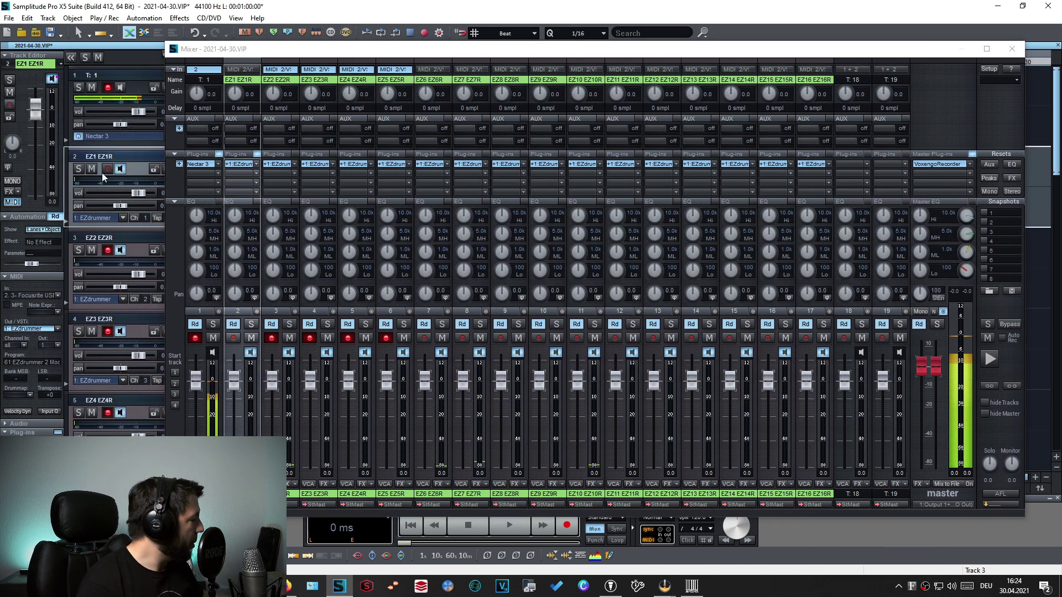
pyautogui.click(126, 83)
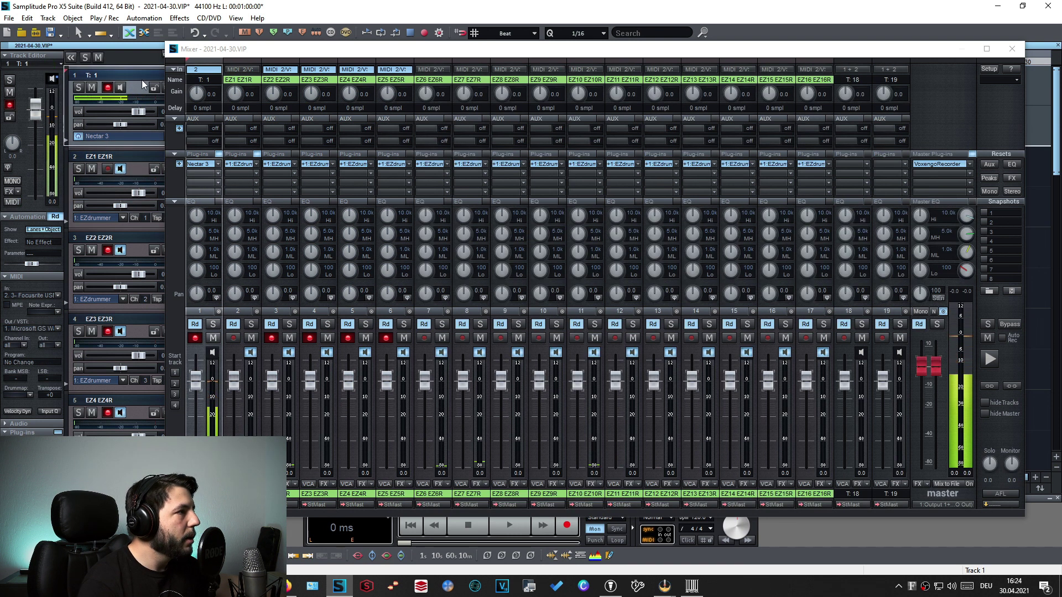
pyautogui.doubleClick(143, 84)
pyautogui.click(133, 131)
pyautogui.click(132, 140)
pyautogui.click(259, 286)
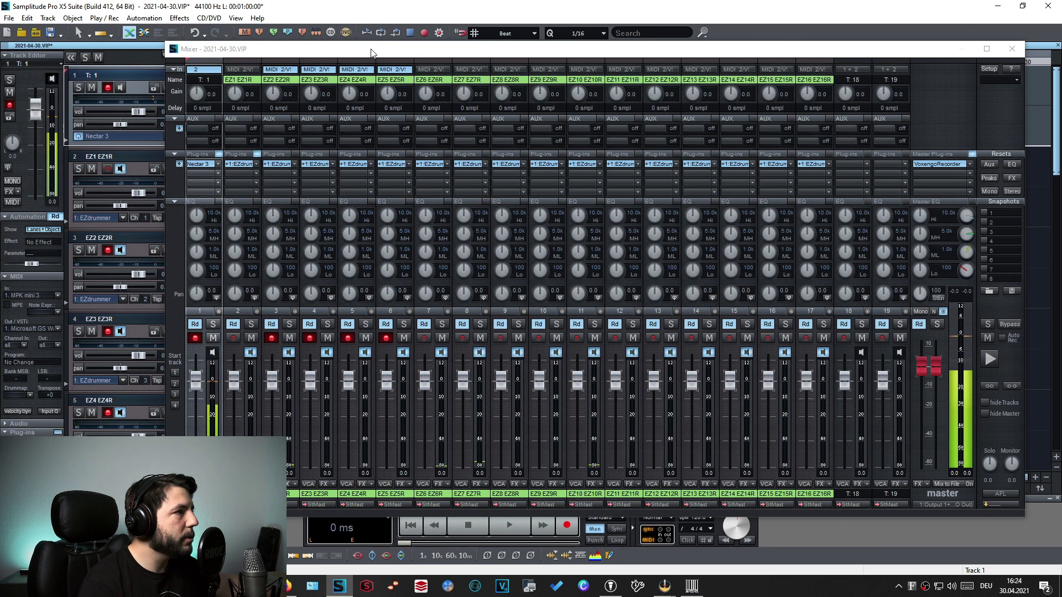
pyautogui.moveTo(372, 52); pyautogui.dragTo(323, 64)
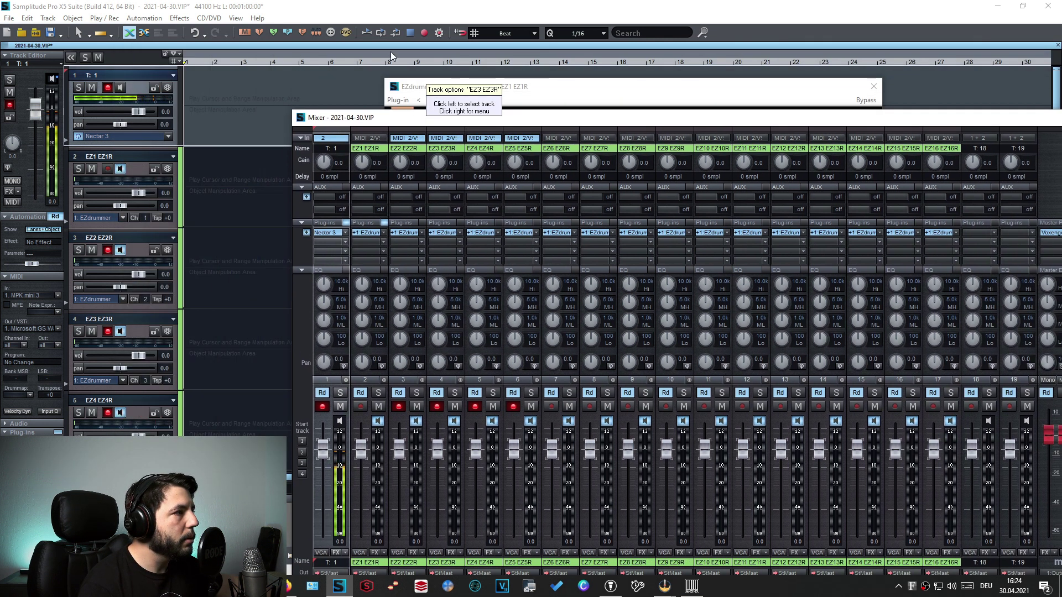
# Set the MIDI record device of track 2, EZ1 EZ1R, to MPK mini 3 in its track options.
pyautogui.doubleClick(139, 87)
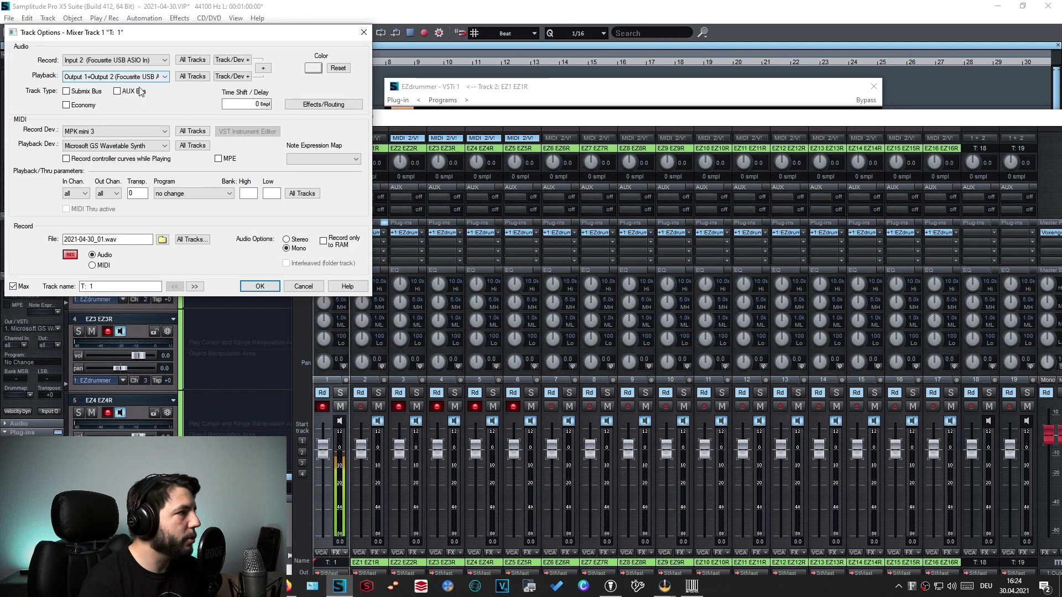
pyautogui.click(362, 34)
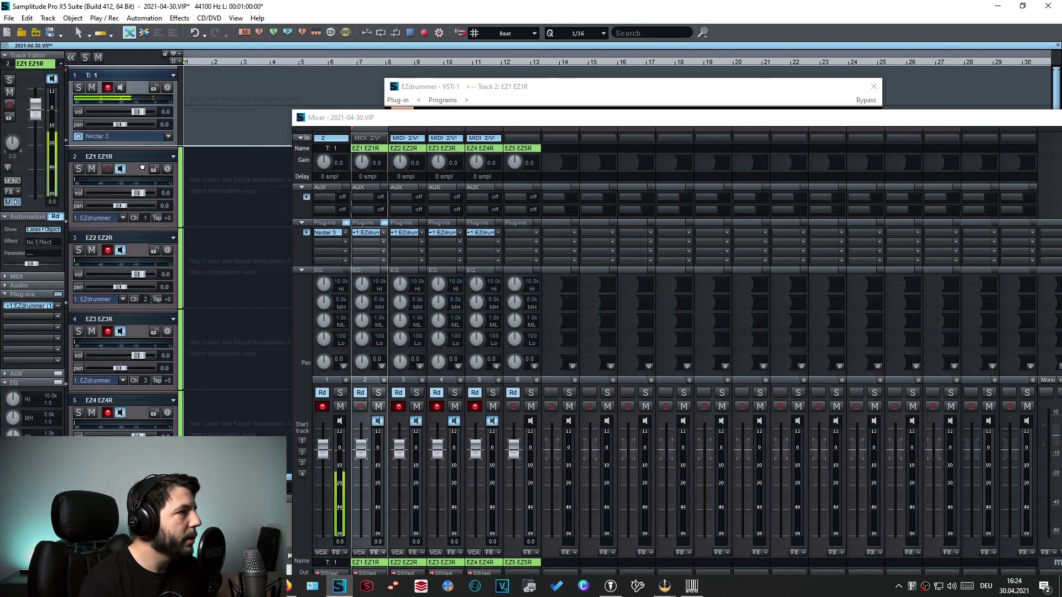
pyautogui.doubleClick(141, 154)
pyautogui.click(111, 130)
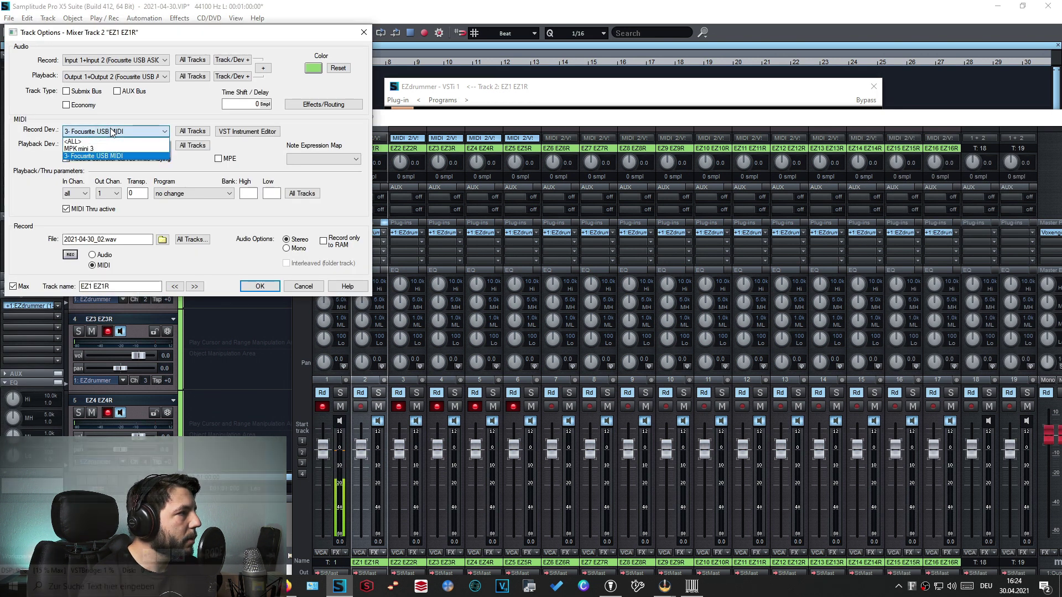
pyautogui.click(110, 148)
pyautogui.click(259, 286)
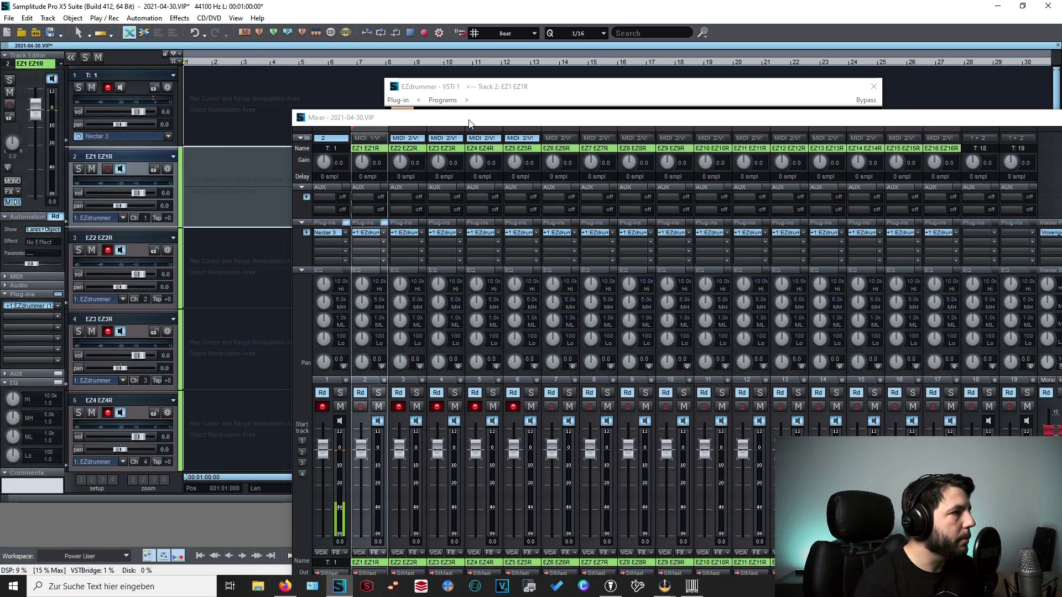
# Move the EZdrummer window up and reposition the mixer window in front of it so all mixer channels and their level meters are in view.
pyautogui.click(511, 89)
pyautogui.moveTo(511, 88); pyautogui.dragTo(330, 29)
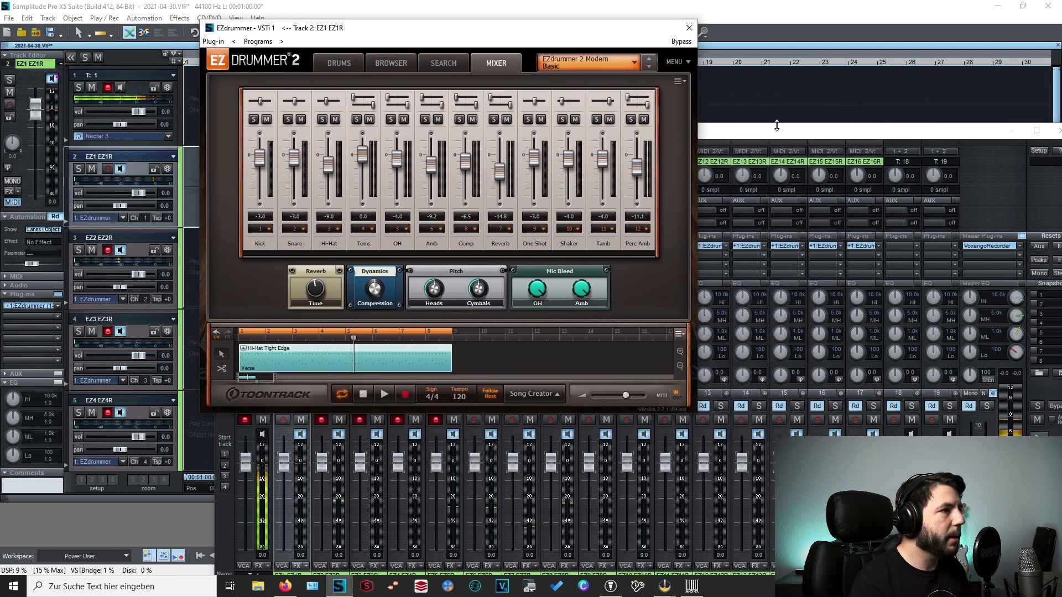
pyautogui.moveTo(777, 126); pyautogui.dragTo(777, 82)
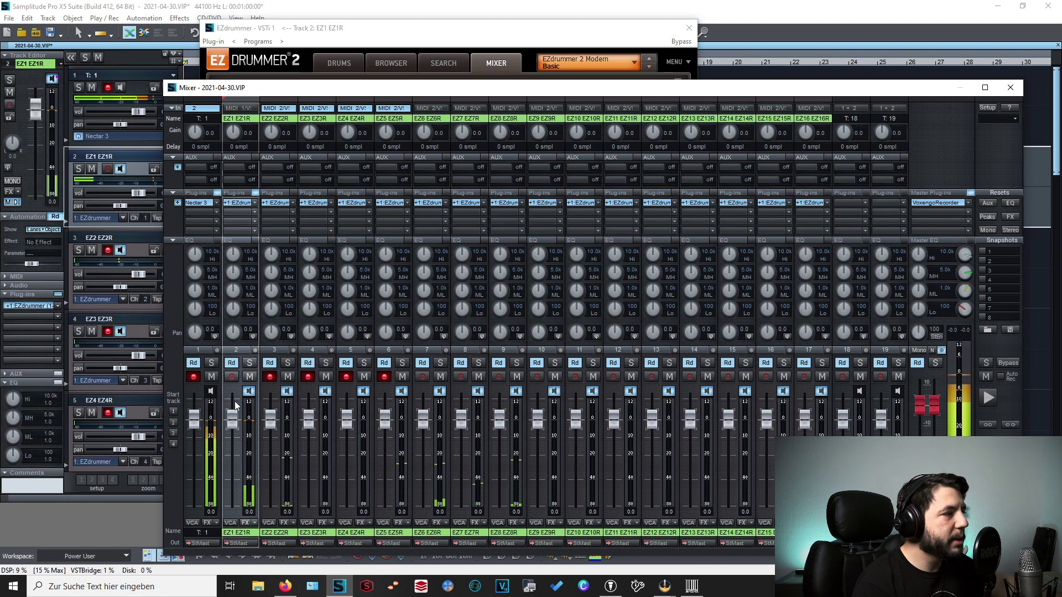
pyautogui.moveTo(323, 91)
pyautogui.mouseDown()
pyautogui.moveTo(360, 345)
pyautogui.moveTo(306, 142)
pyautogui.moveTo(306, 82)
pyautogui.moveTo(348, 148)
pyautogui.moveTo(339, 94)
pyautogui.mouseUp()
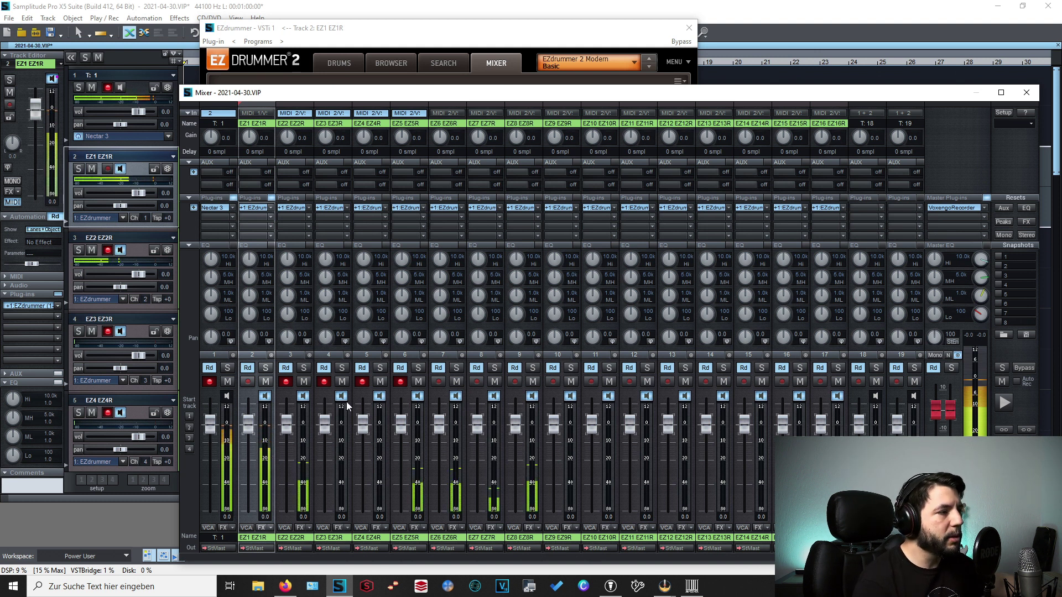
# Toggle solo on mixer channel EZ2 EZ2R to compare it with the full drum mix, leaving it soloed.
pyautogui.click(304, 367)
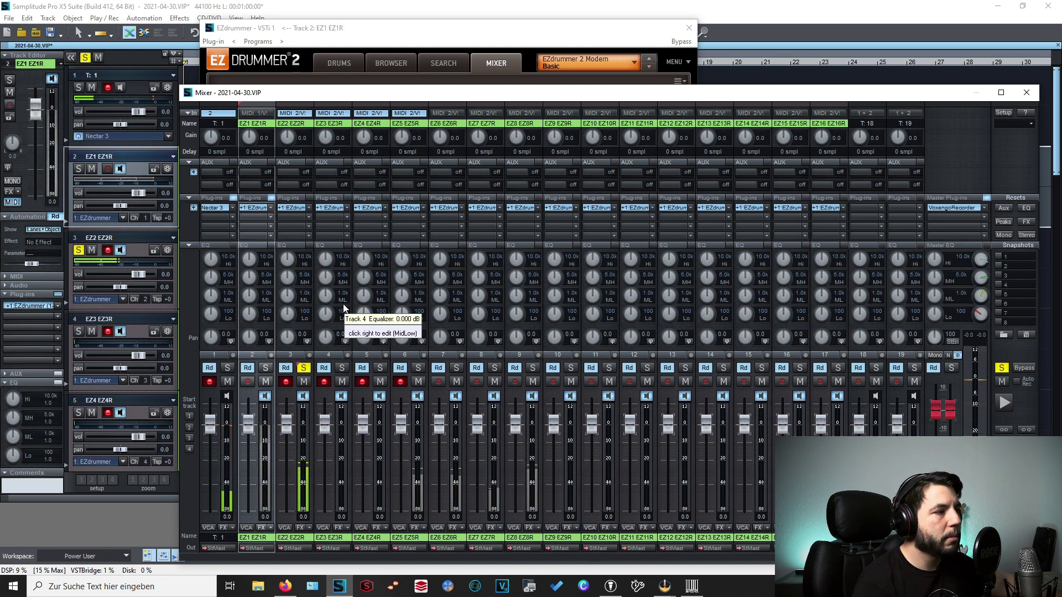
pyautogui.click(303, 368)
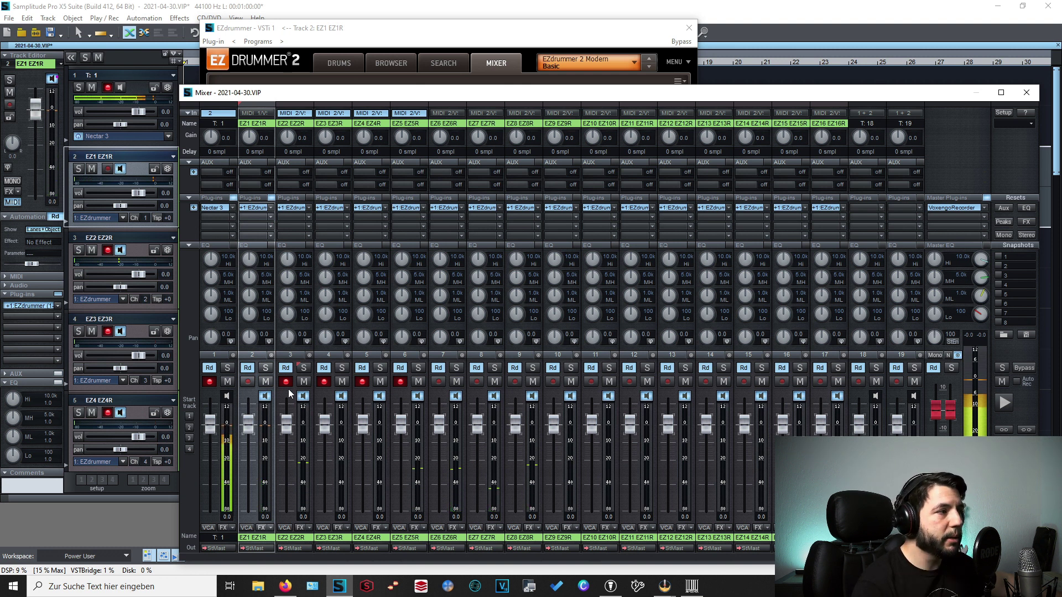
pyautogui.click(303, 369)
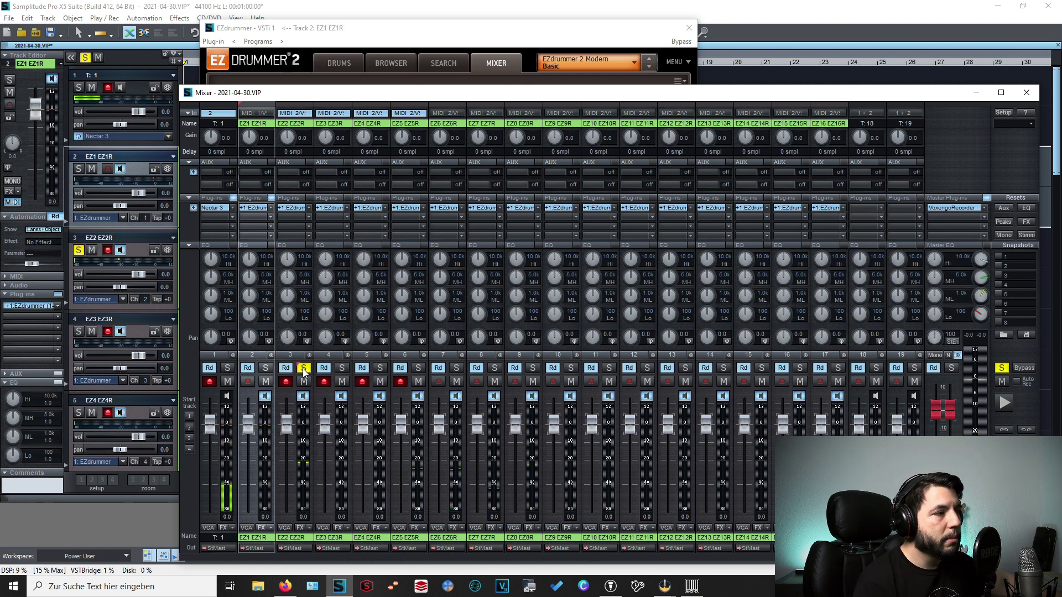